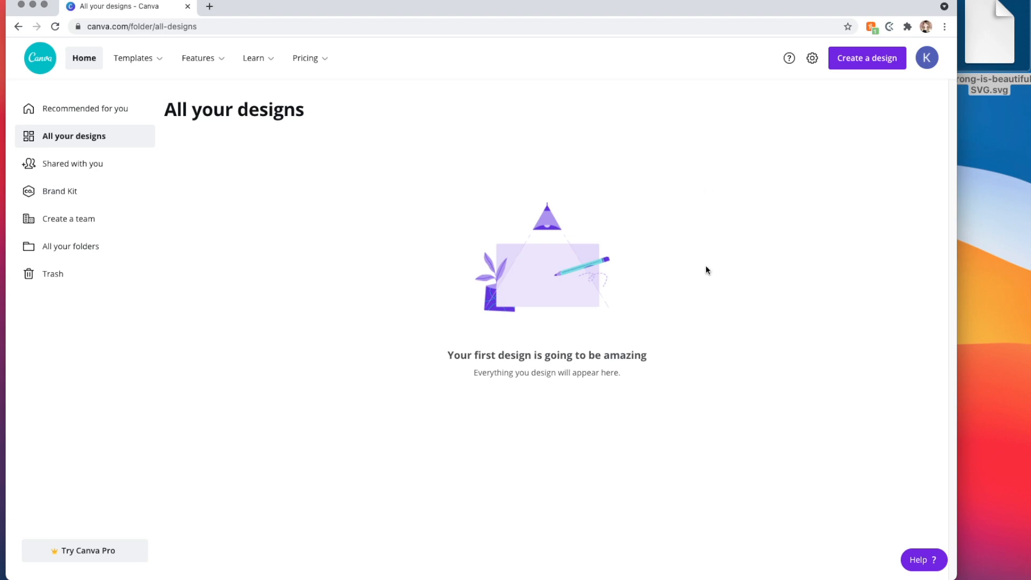
- Create a new design from the photo mockup.jpg through the photo editing option, and collapse the side panel
click(855, 60)
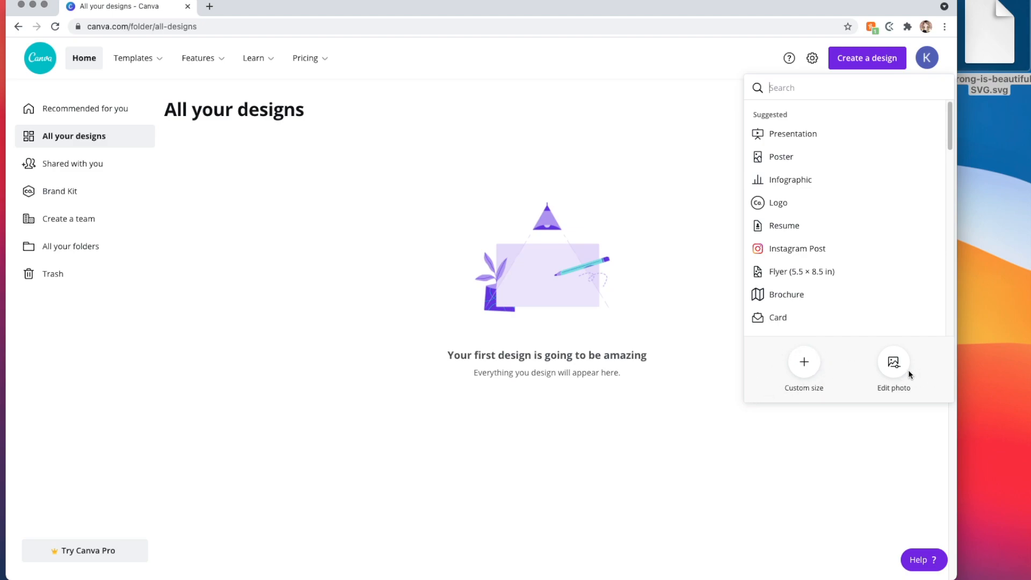
click(804, 367)
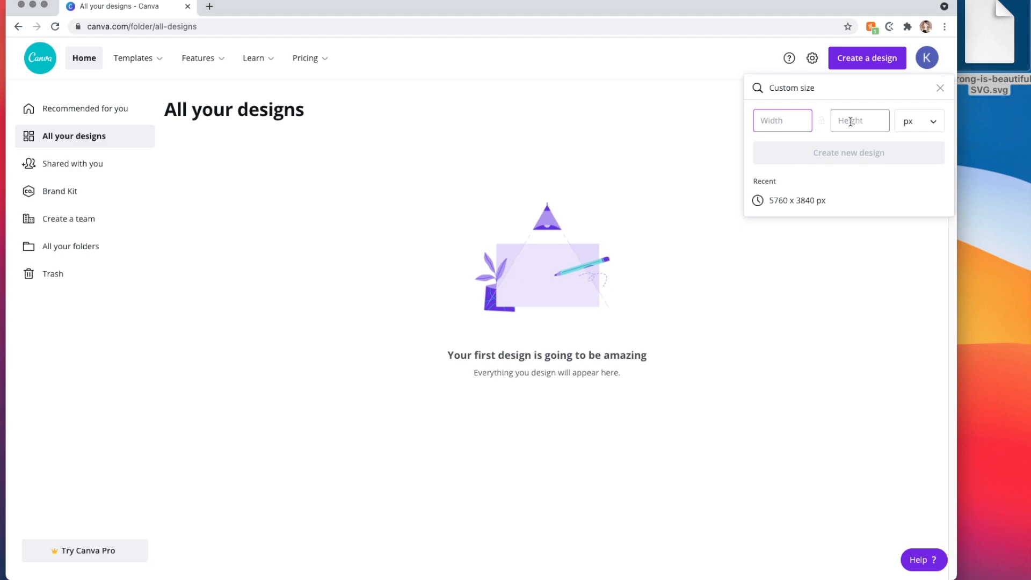
click(940, 88)
click(901, 368)
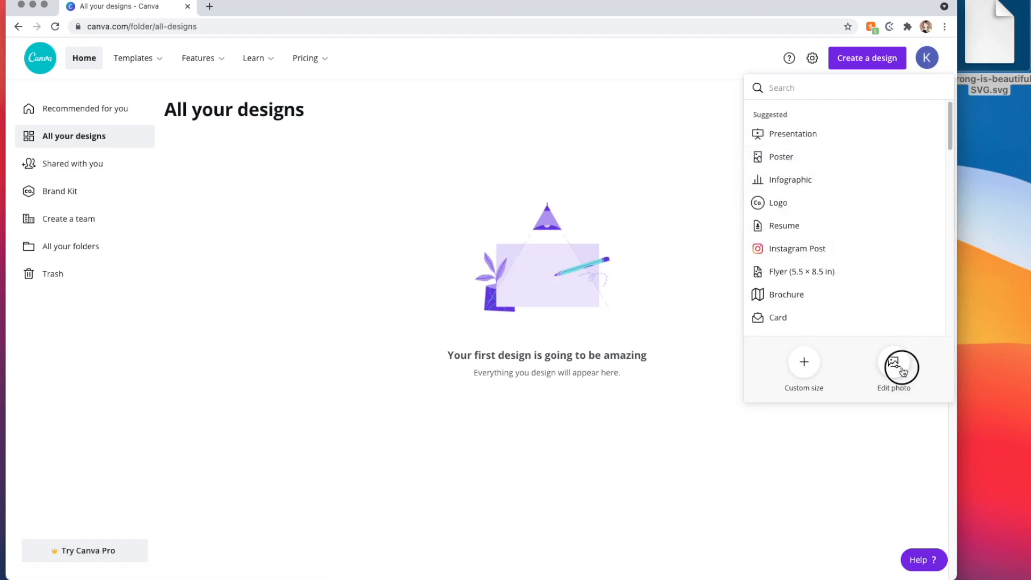
click(398, 291)
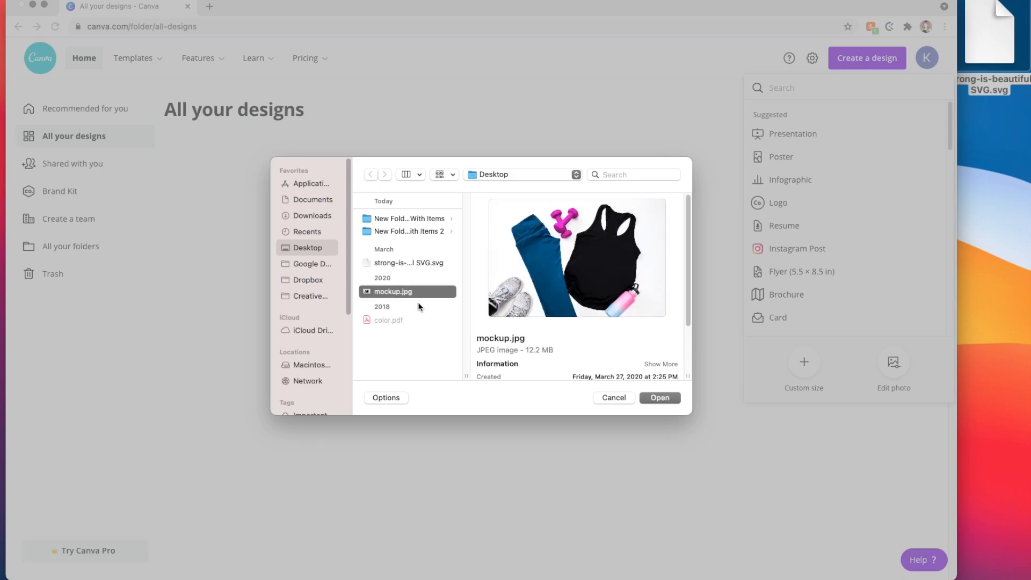
click(662, 398)
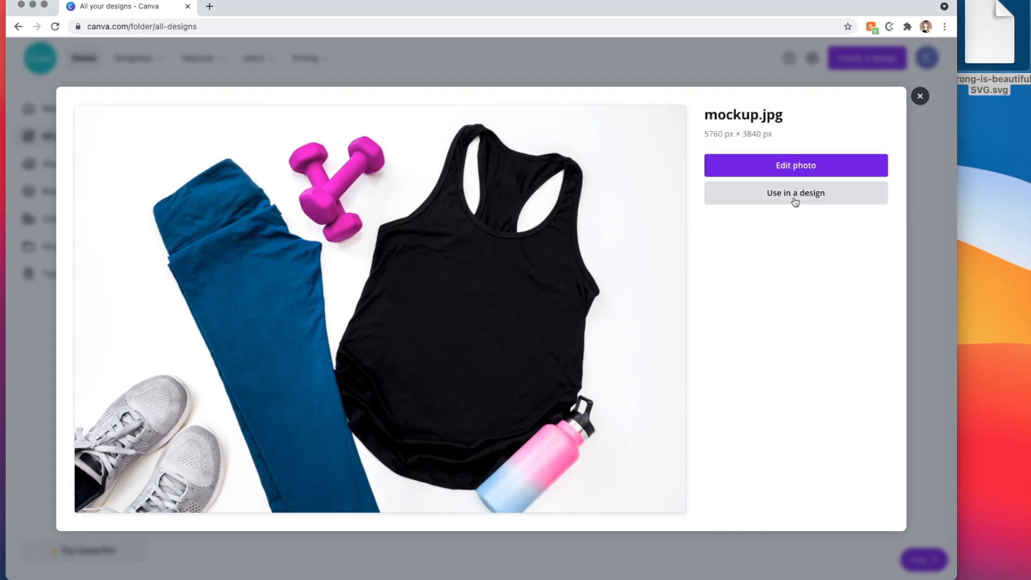
click(797, 166)
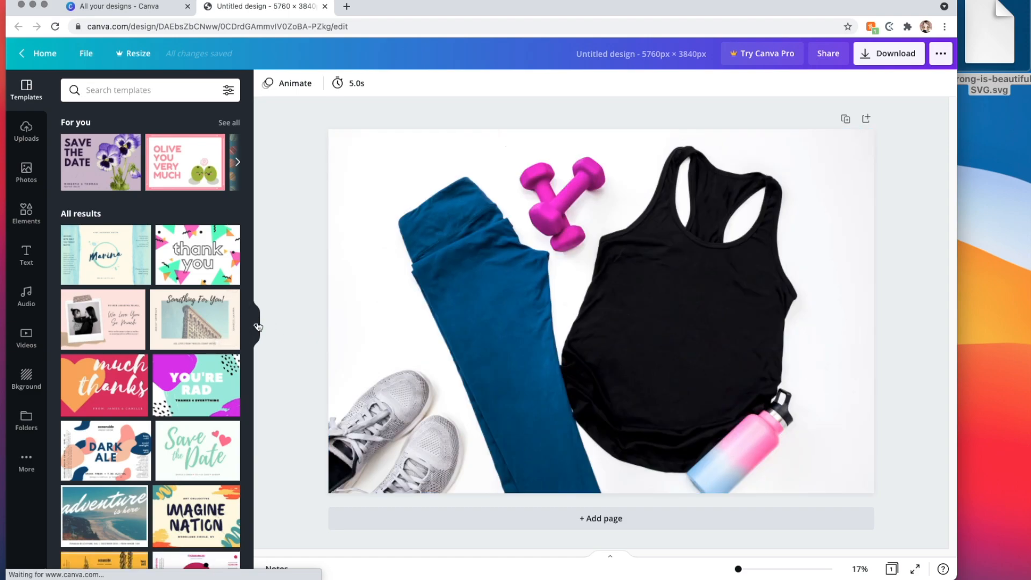
click(255, 325)
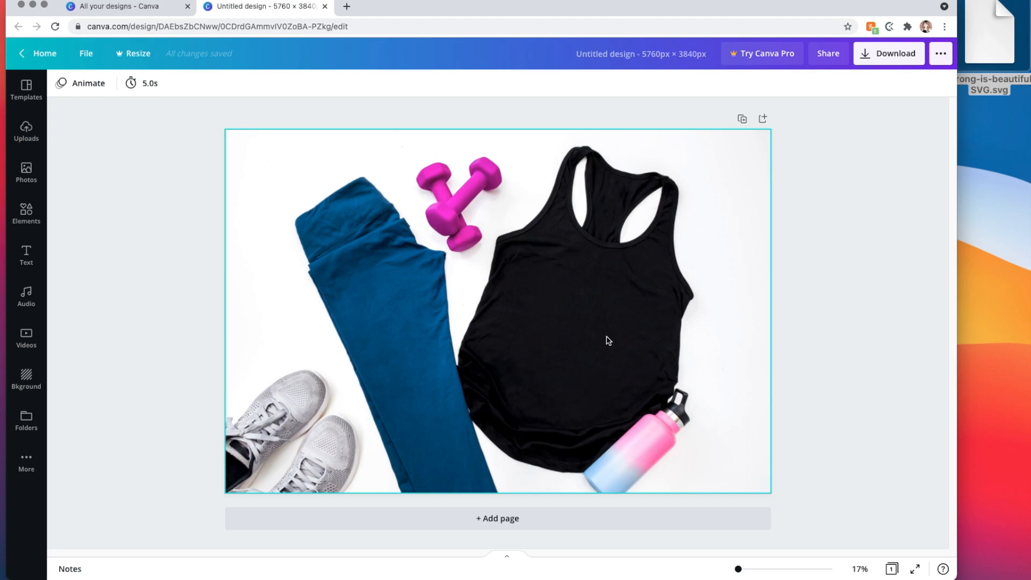
- Enlarge the mockup photo within its crop frame and reposition it so the black tank top takes up more of the page
click(536, 279)
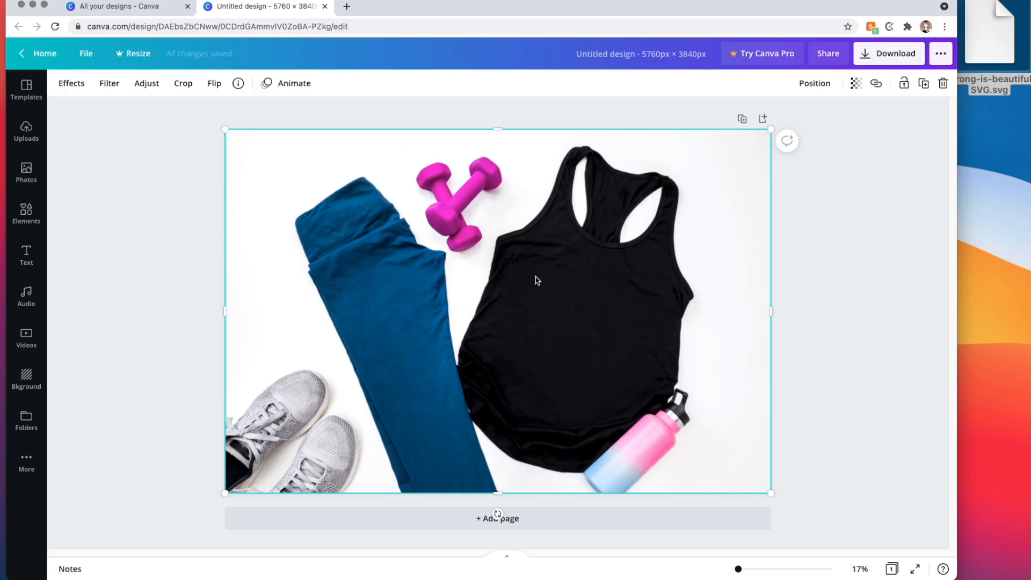
double_click(535, 277)
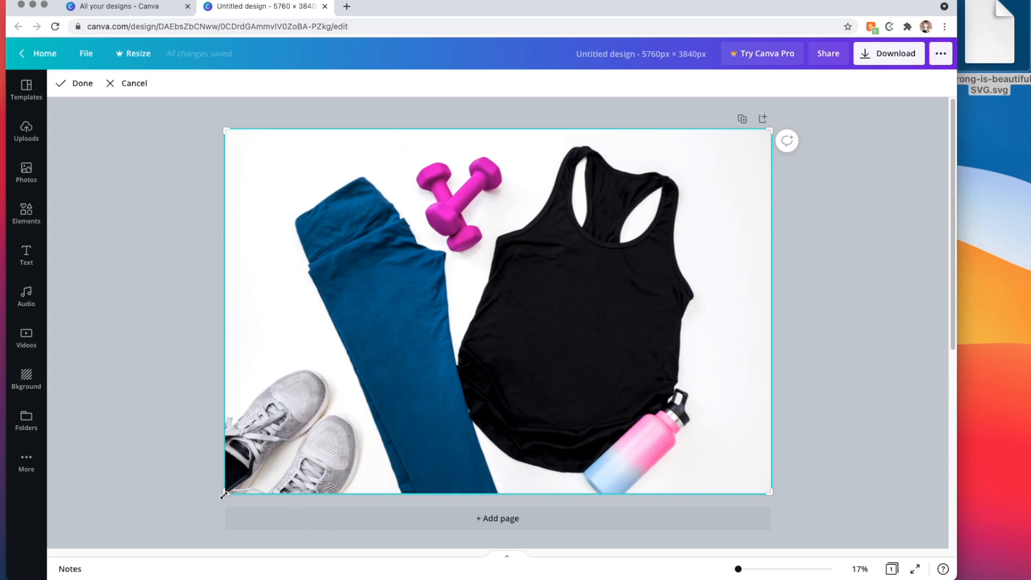
drag(224, 494, 155, 539)
drag(349, 459, 398, 435)
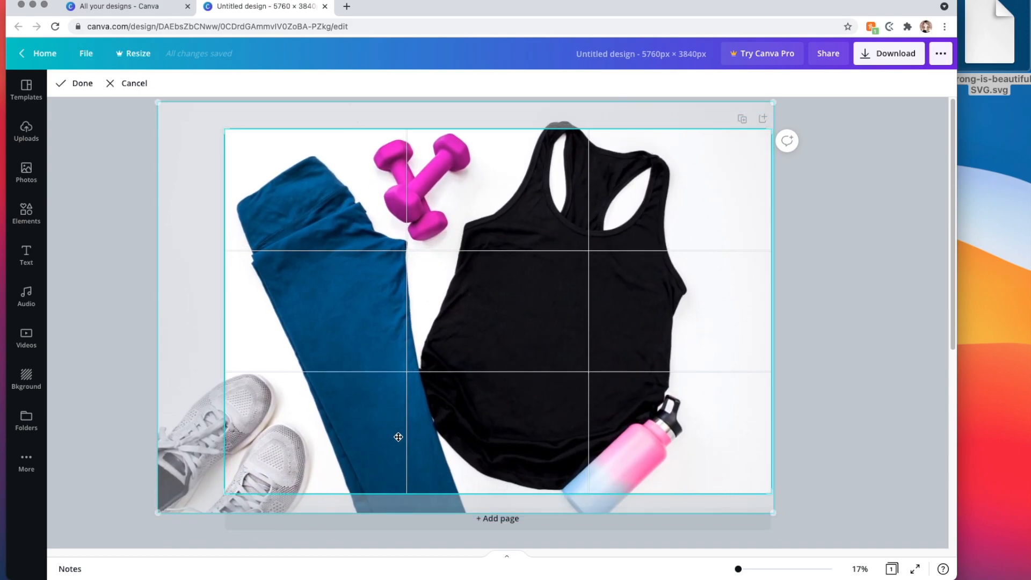
drag(769, 490, 776, 517)
drag(669, 363, 672, 376)
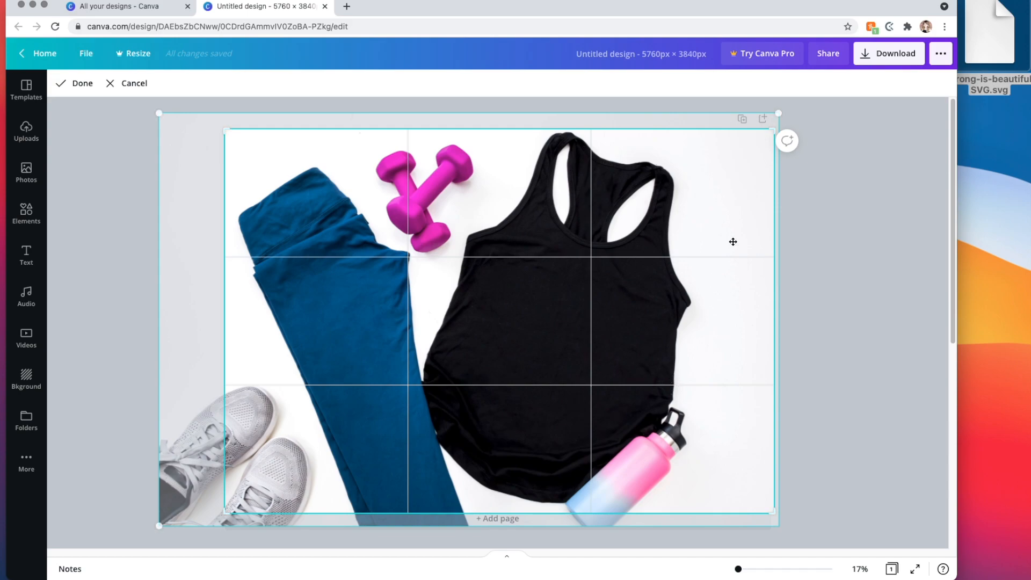
drag(782, 110, 794, 108)
drag(601, 249, 608, 264)
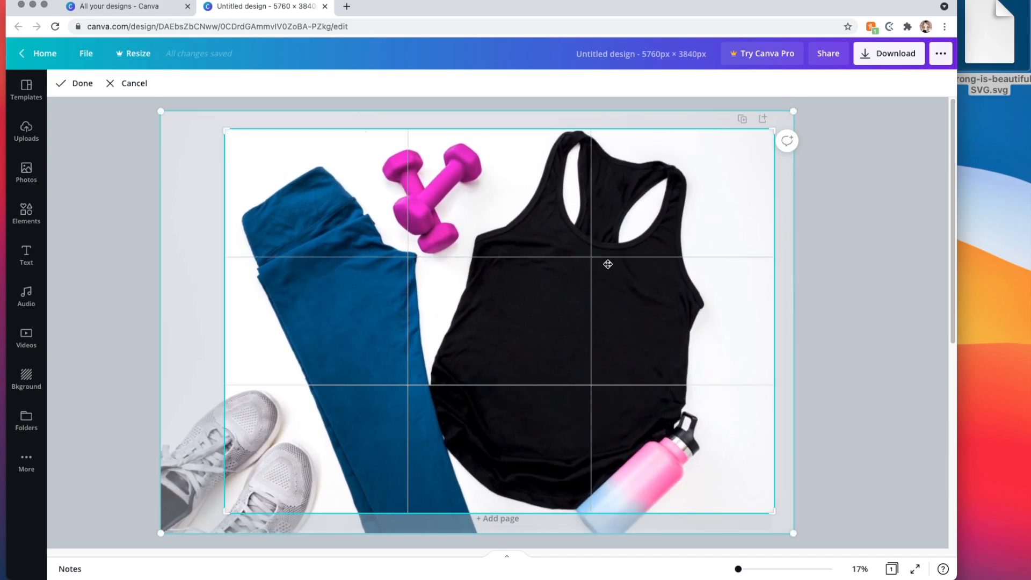
drag(580, 327, 588, 323)
drag(164, 107, 124, 96)
drag(517, 345, 521, 353)
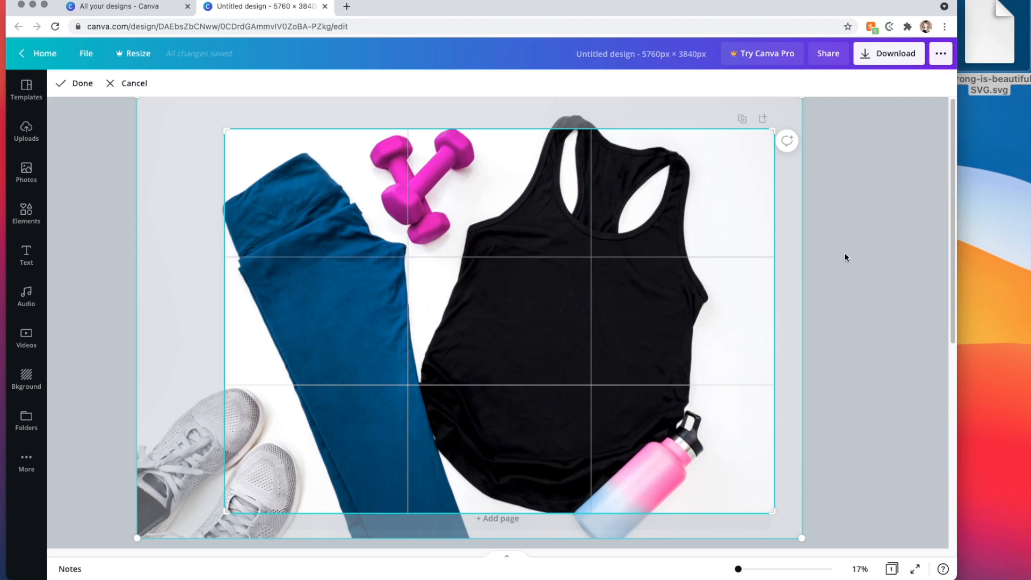
click(855, 264)
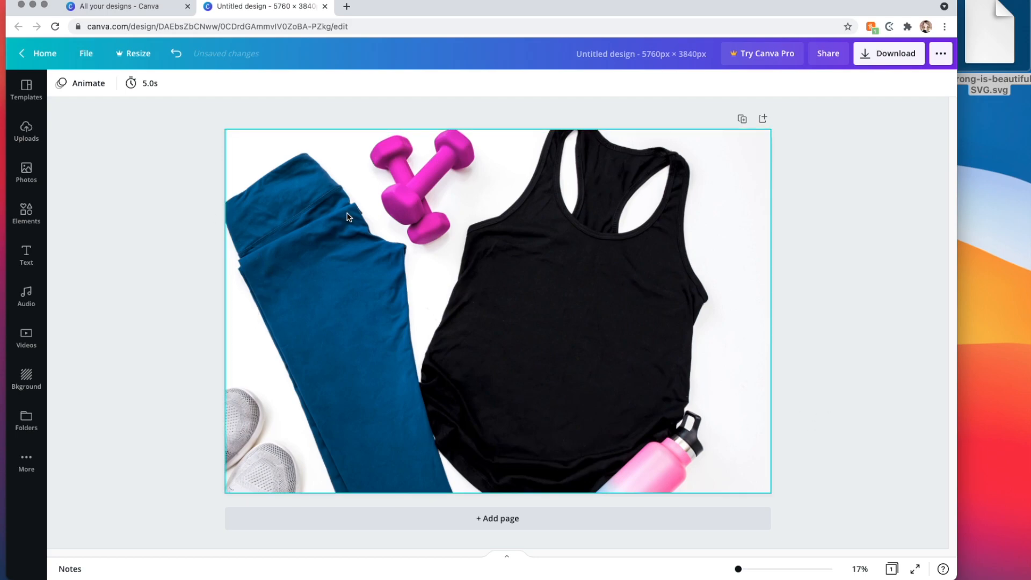
- Shift the cropped photo slightly right and up within the page to reframe the leggings and tank top
double_click(308, 236)
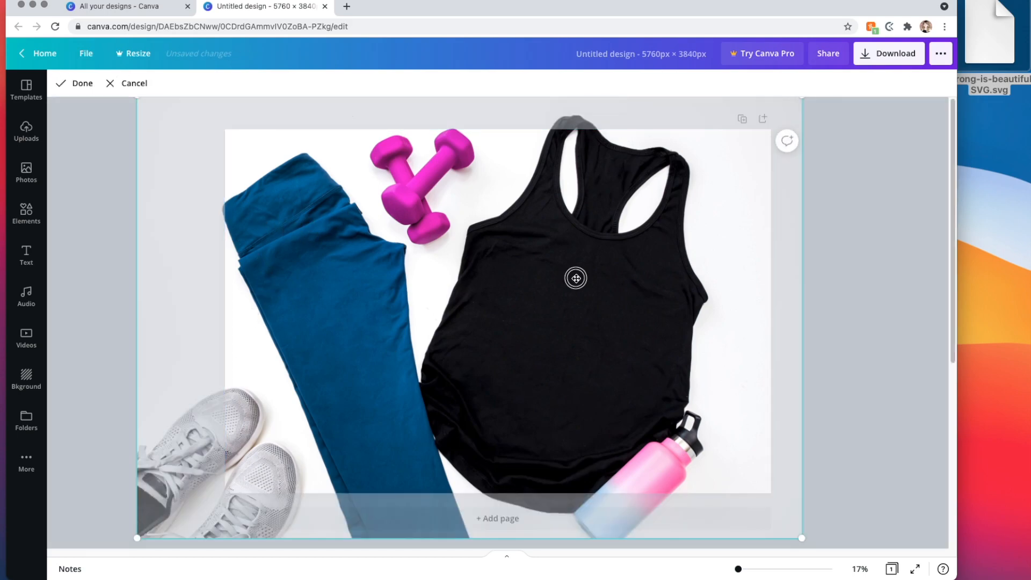
drag(571, 278, 552, 362)
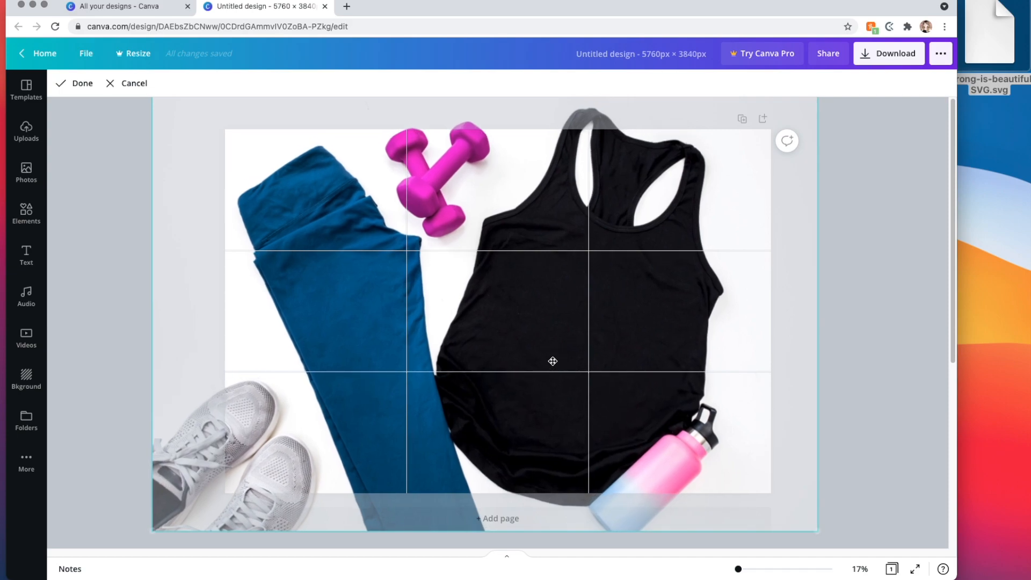
click(890, 305)
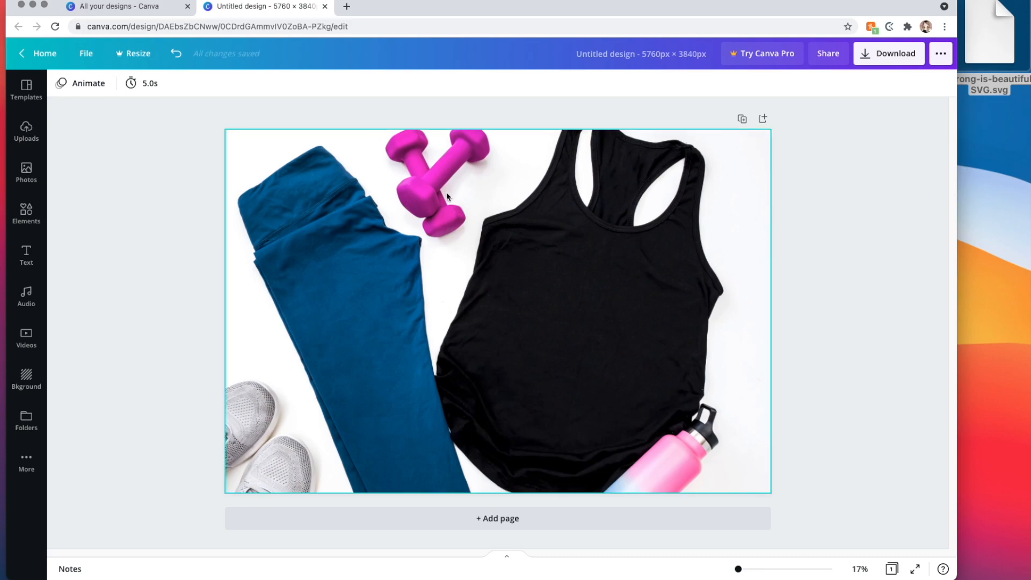
- Upload the strong-is-beautiful SVG file from the desktop, add it to the design and place it over the black tank top
click(25, 134)
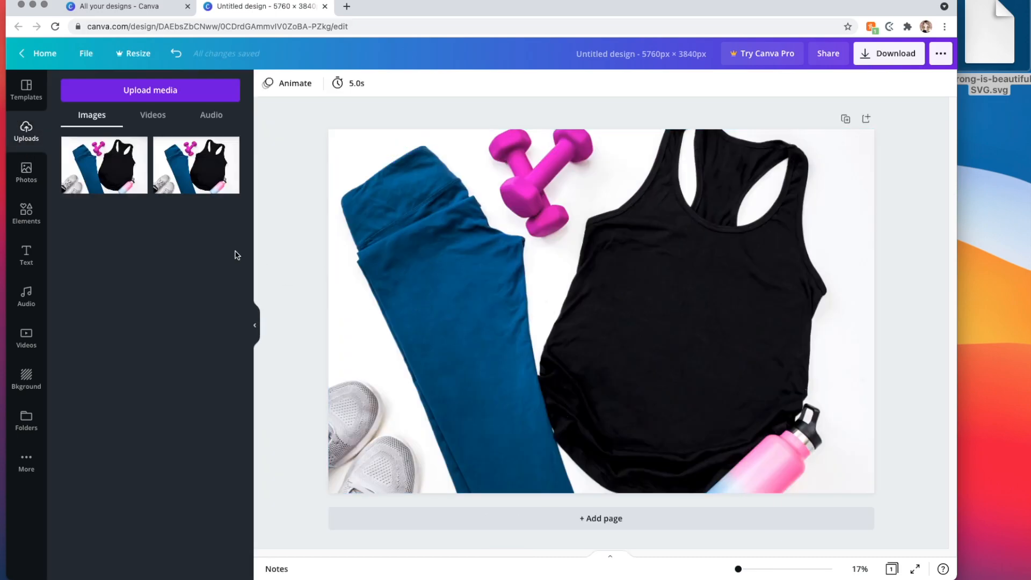
drag(990, 32, 177, 288)
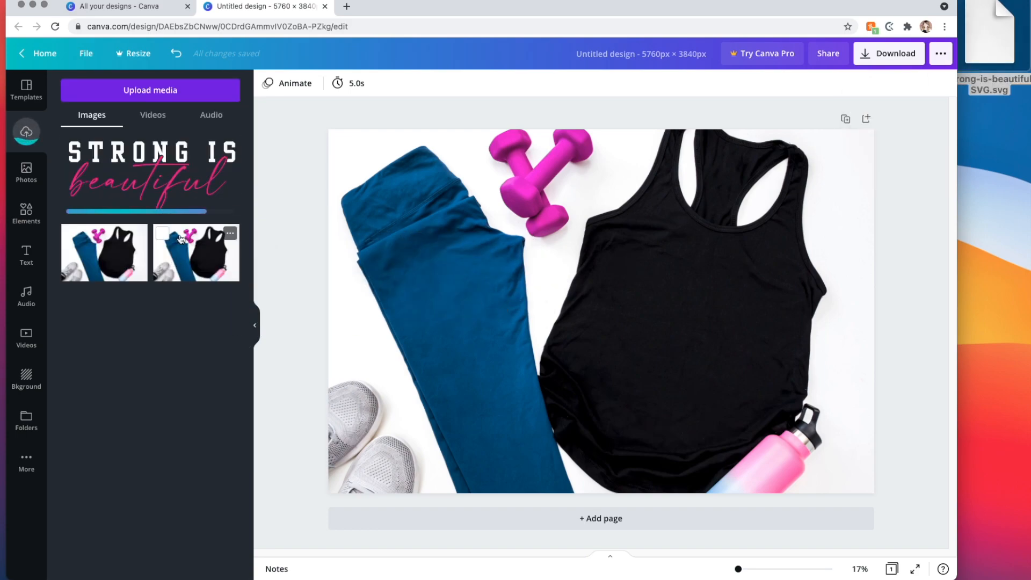
click(182, 186)
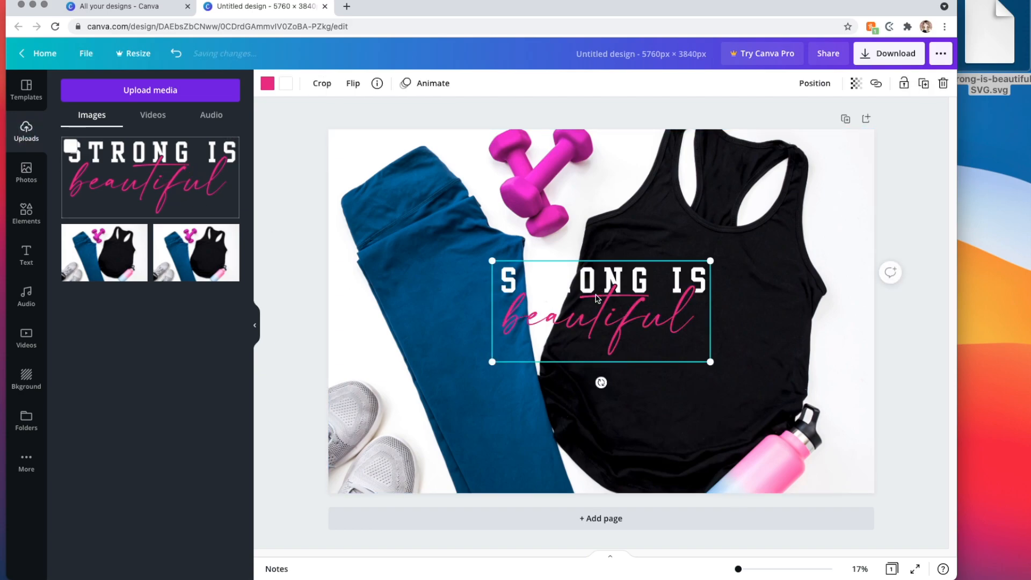
drag(618, 289, 708, 289)
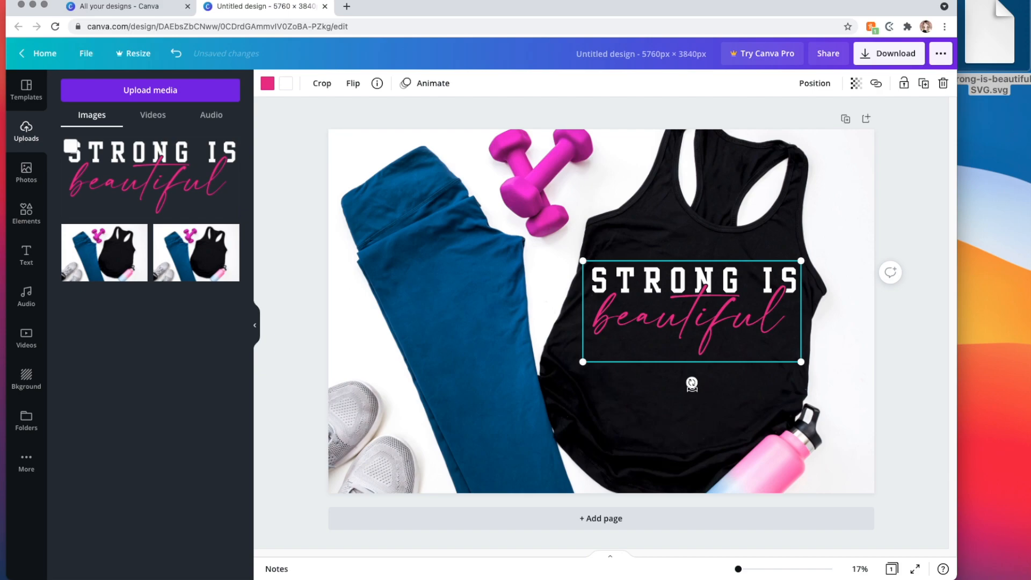
- Rotate the "Strong is beautiful" graphic clockwise to match the shirt's tilt, shrink it and center it on the tank top's chest
click(692, 384)
drag(692, 389, 668, 398)
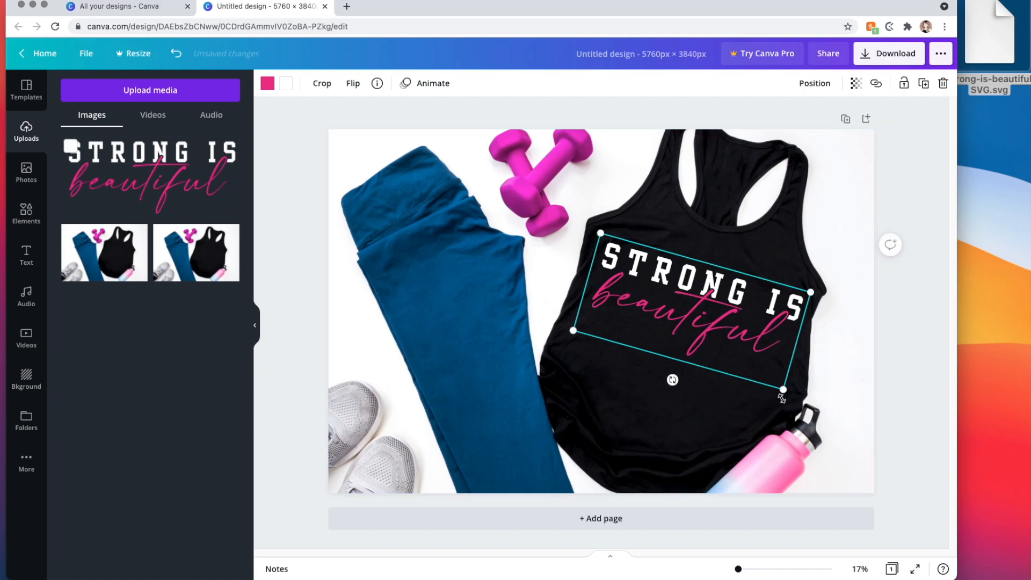
drag(782, 390, 723, 361)
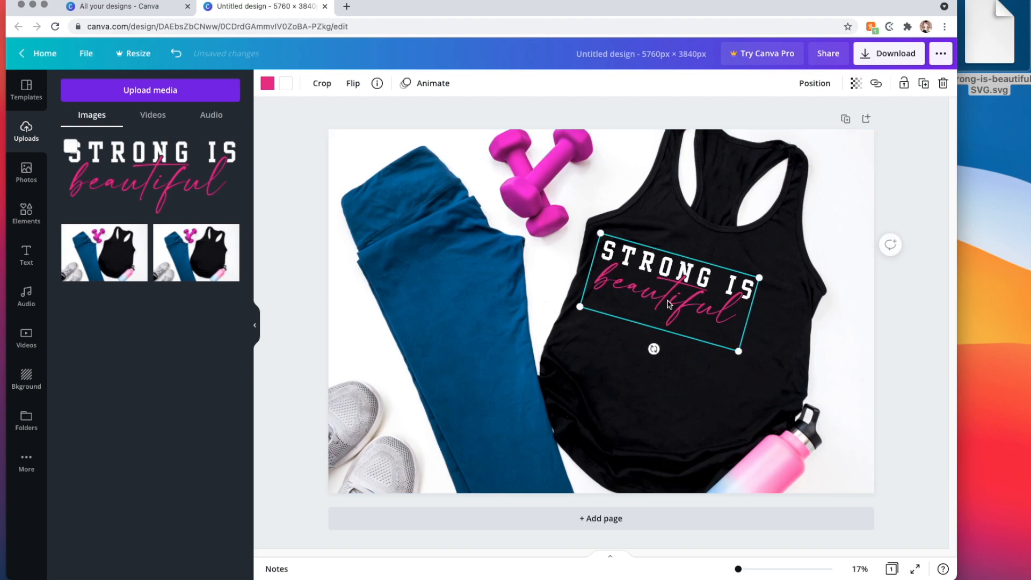
drag(668, 303, 688, 306)
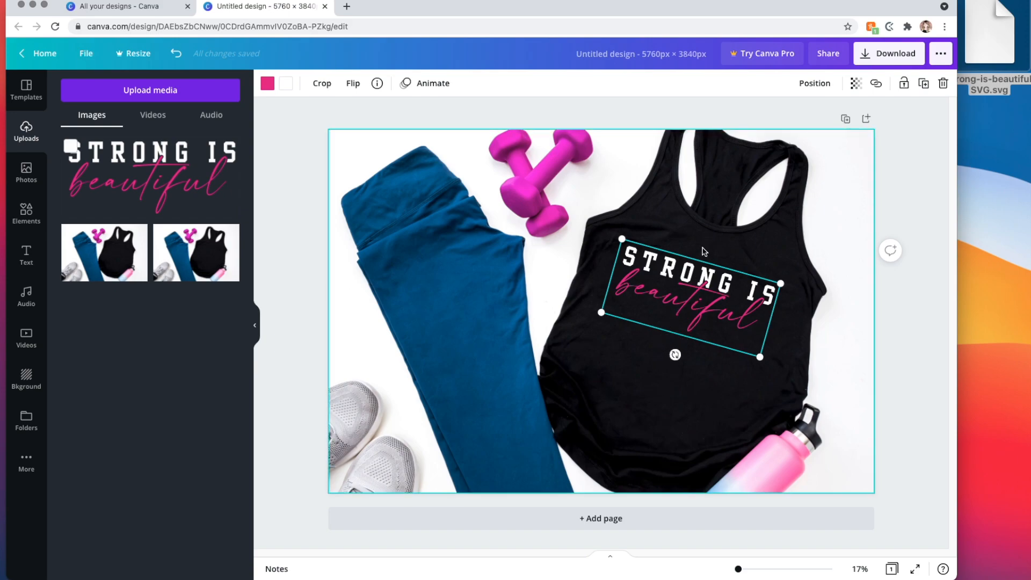
key(Right)
key(Right)
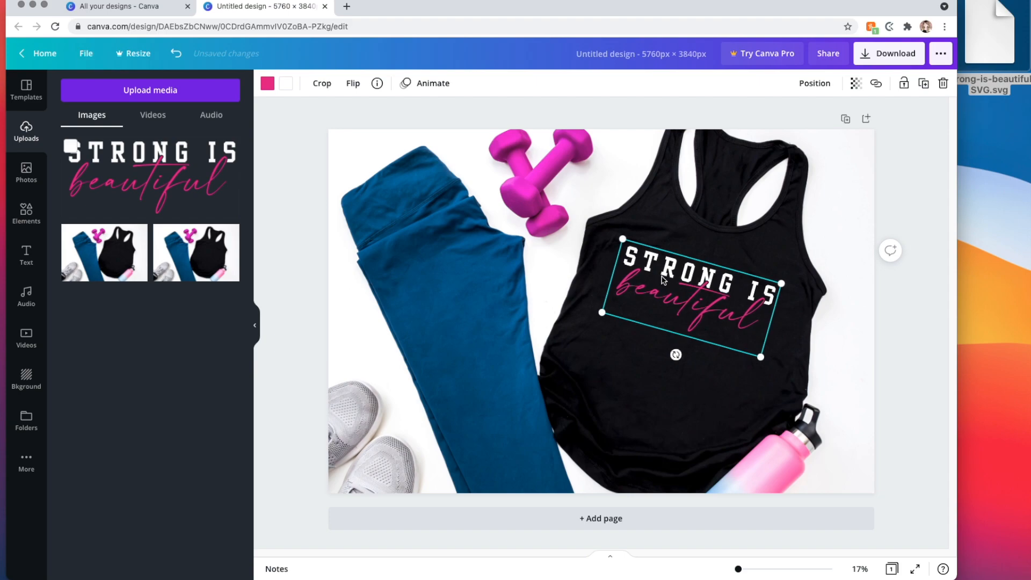
click(301, 262)
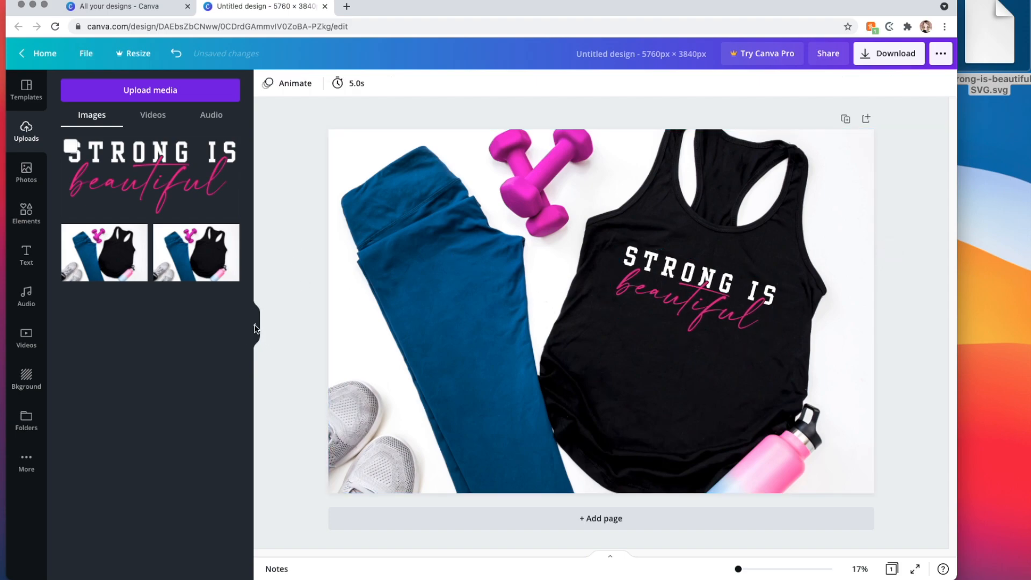
click(254, 325)
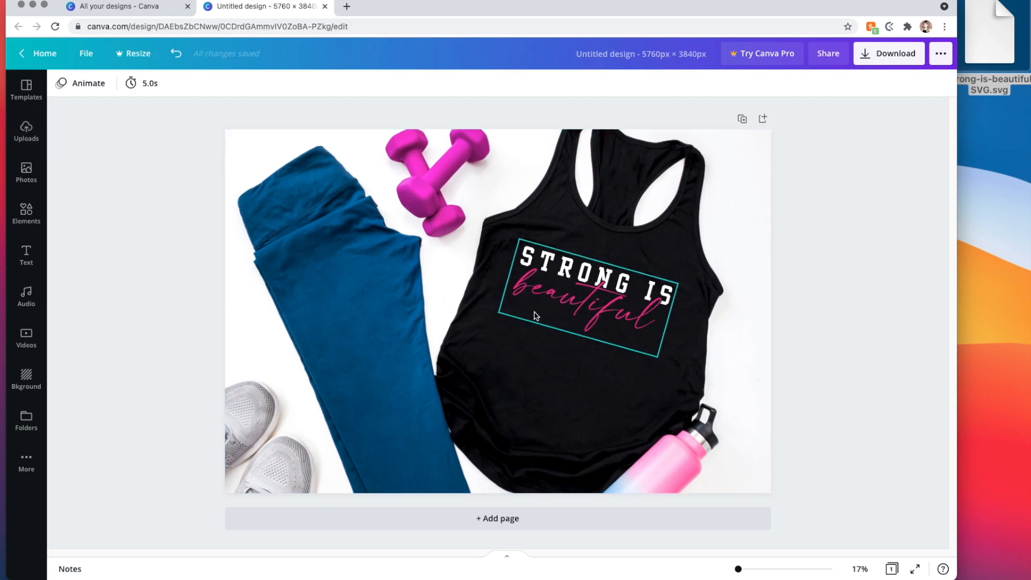
- Recolor the graphic's pink "beautiful" lettering to E793B7, the Bubble Gum hex value from the Siser EasyWeed Pantone chart
click(596, 308)
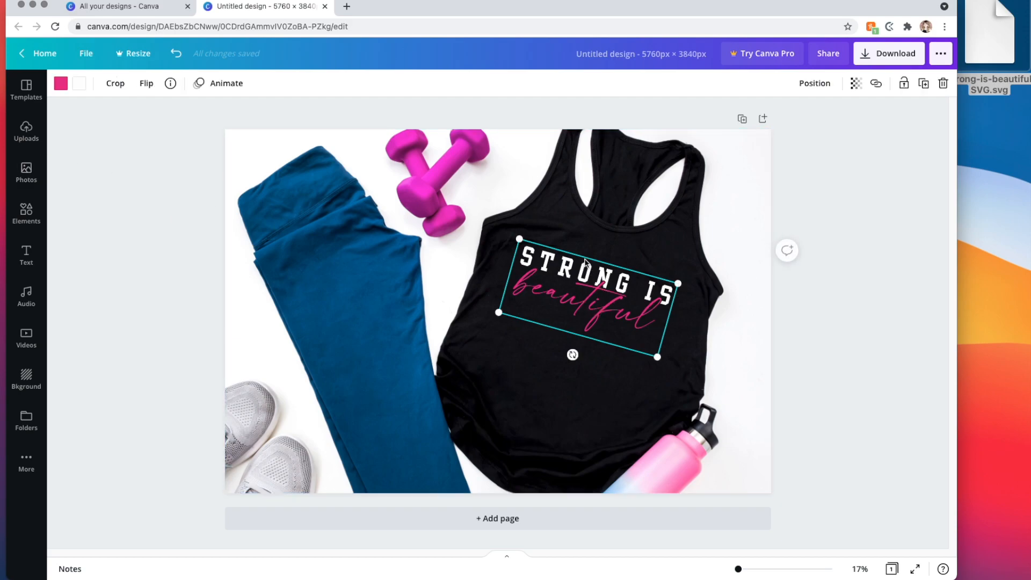
click(59, 86)
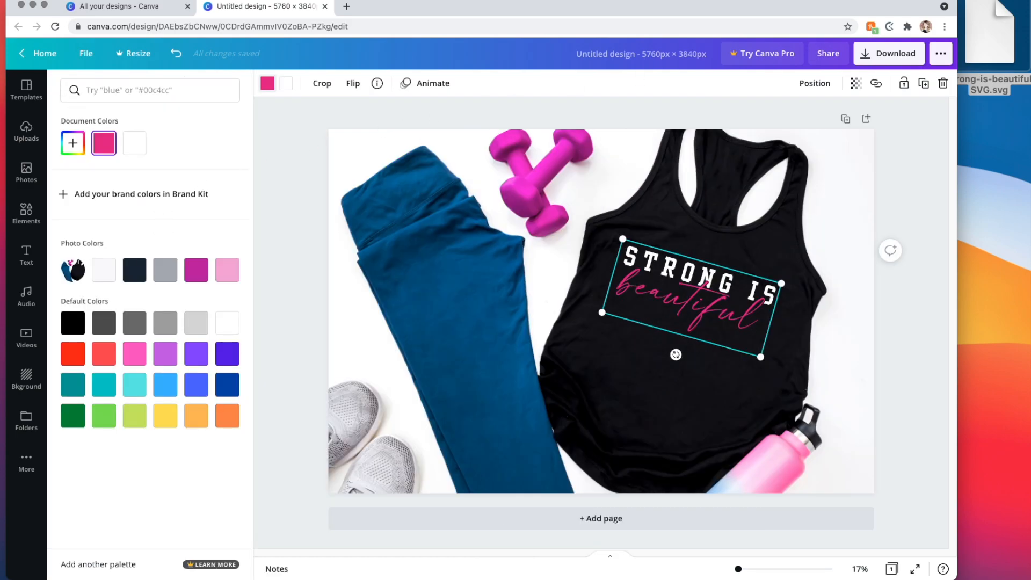
drag(1030, 3, 543, 2)
drag(610, 2, 606, 1)
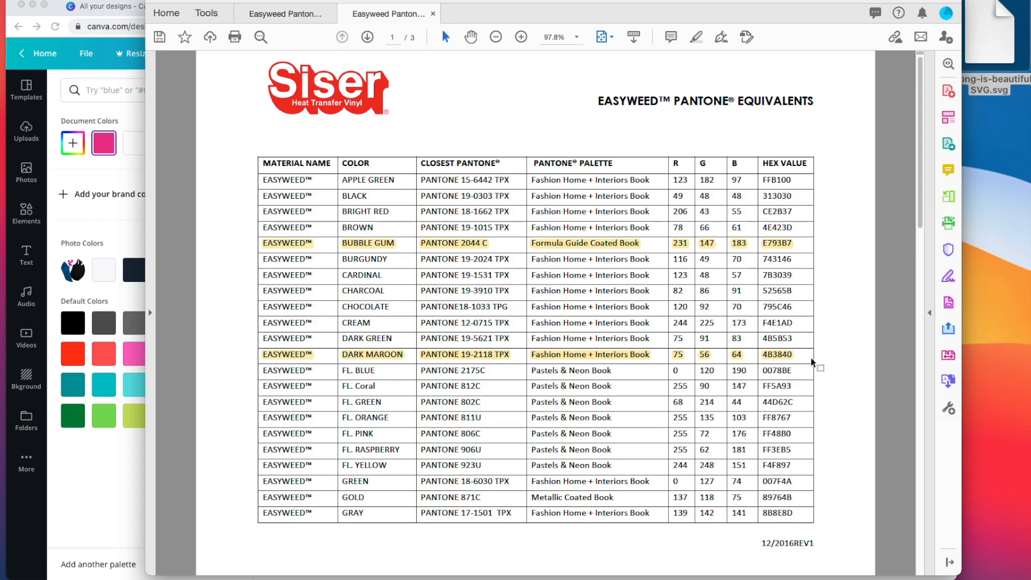
drag(583, 2, 1030, 10)
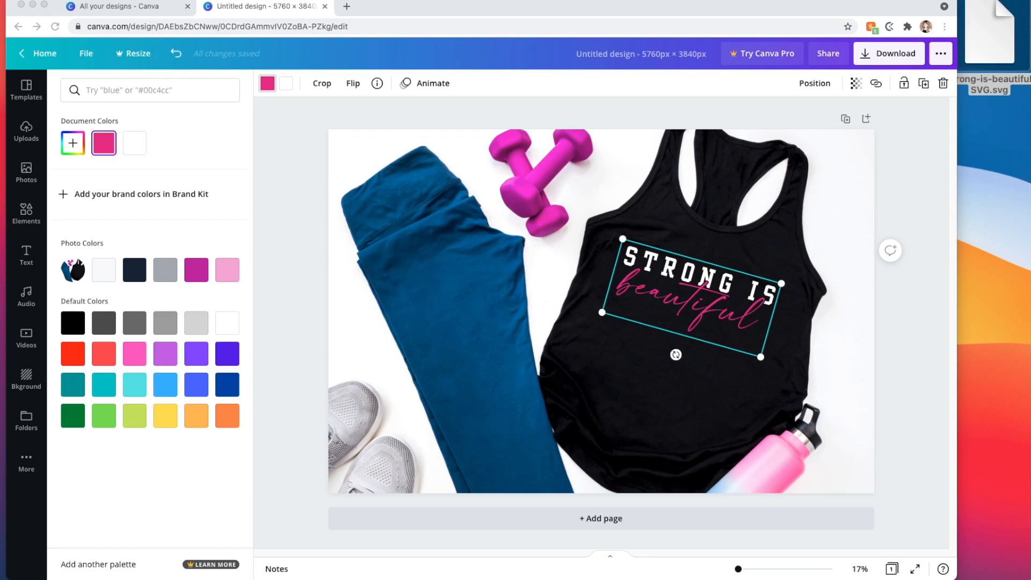
click(162, 89)
text(E793B7)
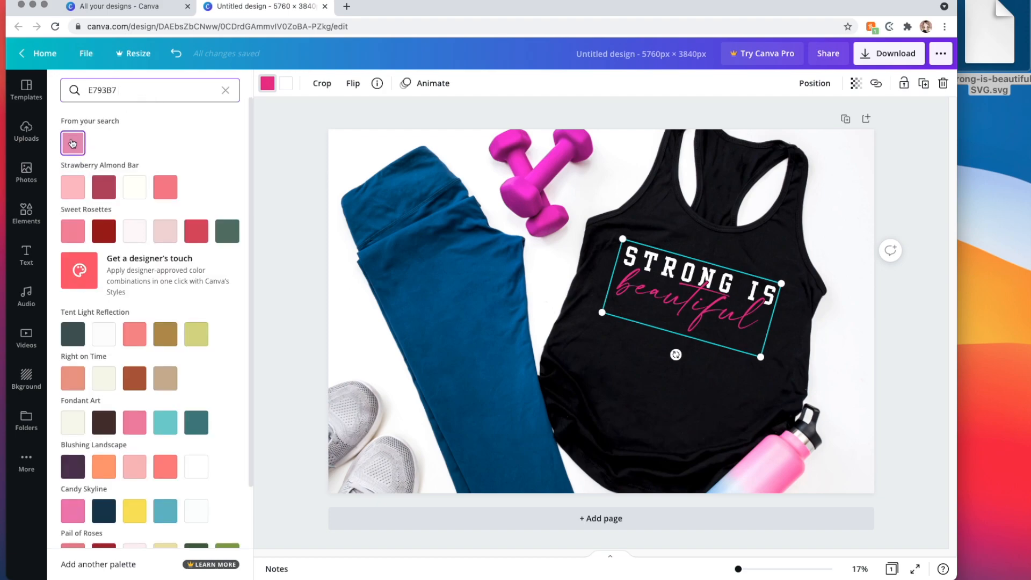
click(72, 146)
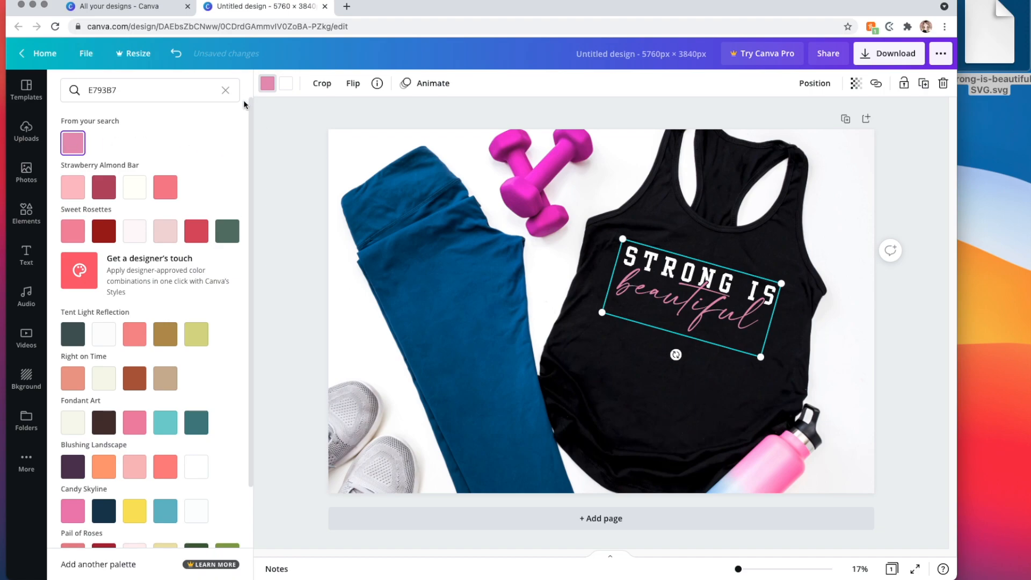
- Recolor the graphic's white "STRONG IS" lettering to hex value 4B3840
click(290, 87)
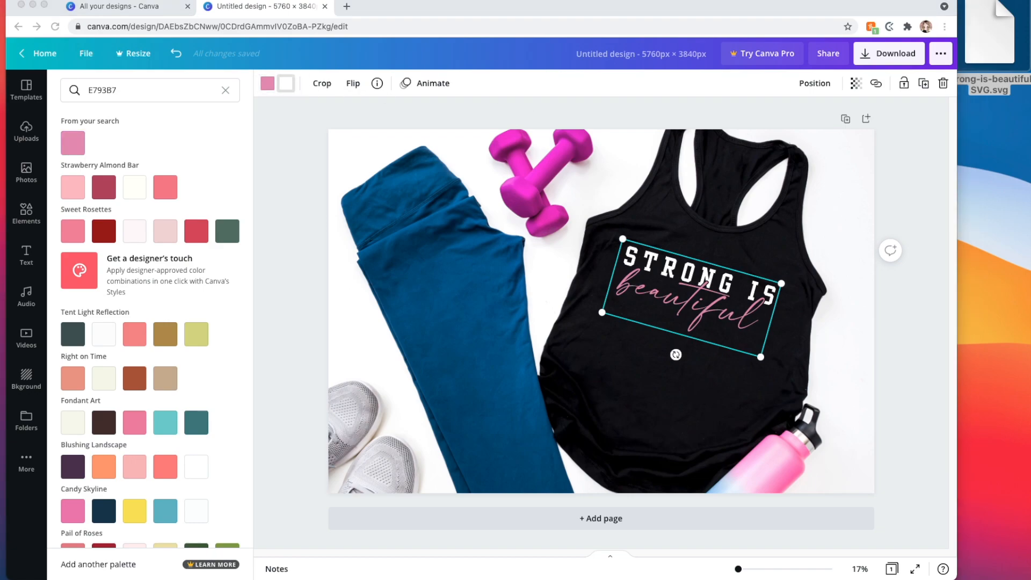
click(153, 93)
key(ctrl+a)
text(4B3840)
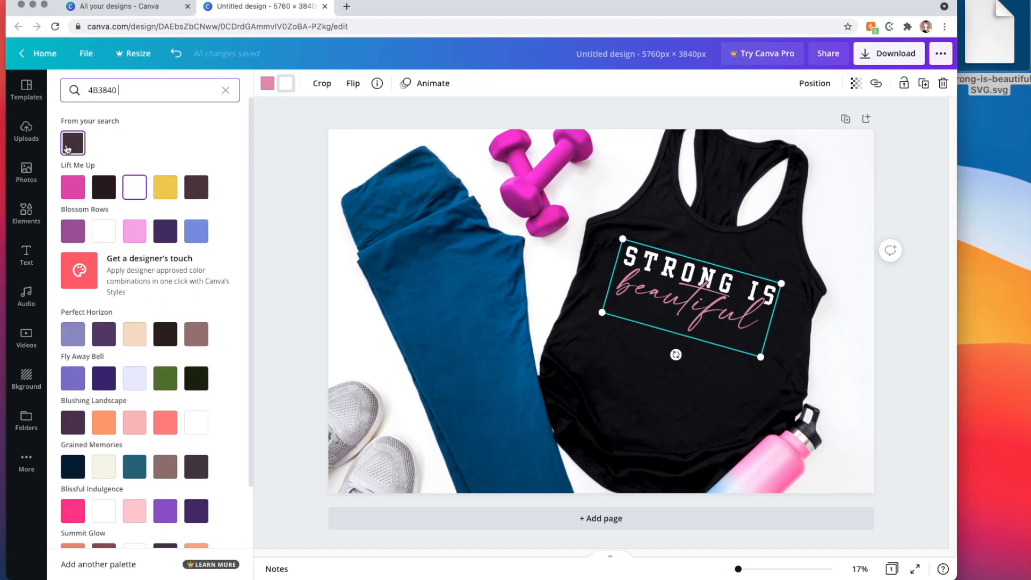
click(66, 149)
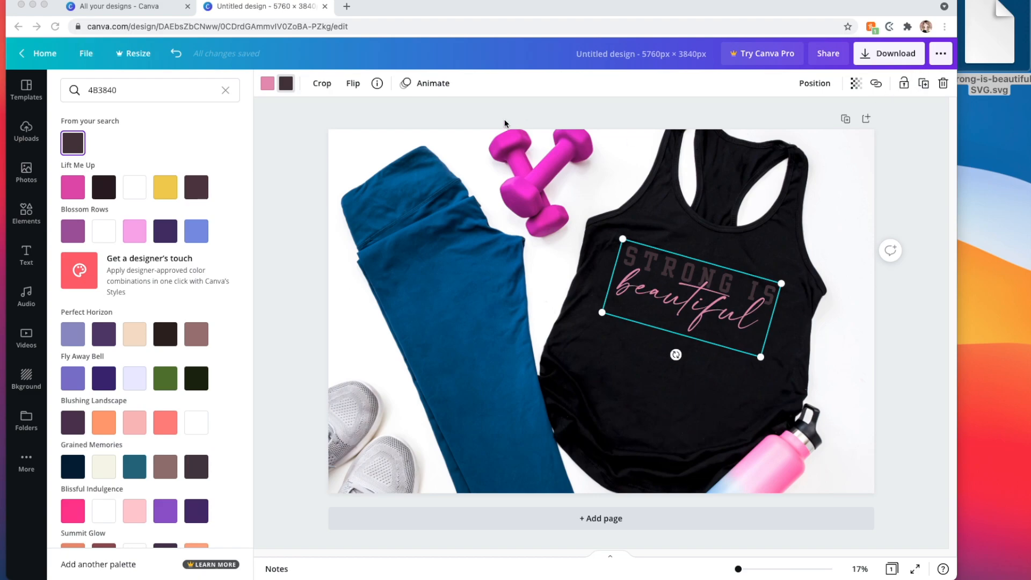
- Recolor the graphic's "STRONG IS" lettering to the light blue hex value 9BCBEB
click(168, 96)
drag(167, 93, 72, 87)
text(9BCBEB)
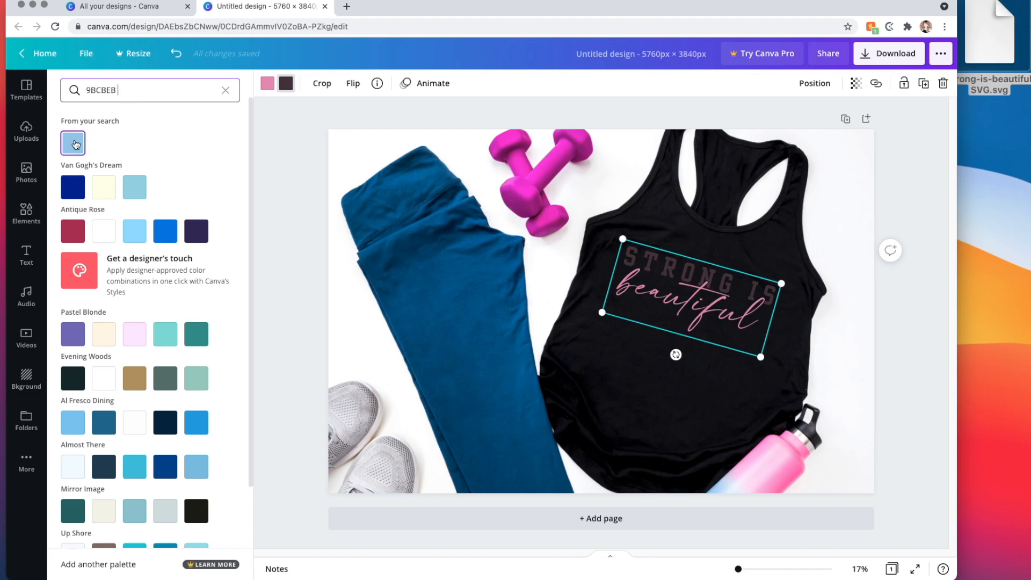
click(75, 145)
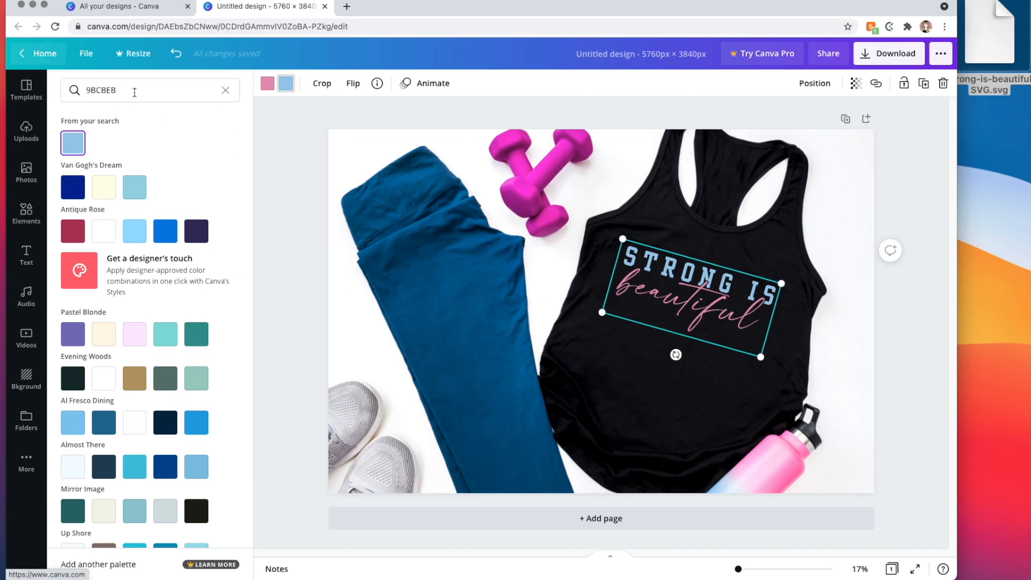
click(292, 179)
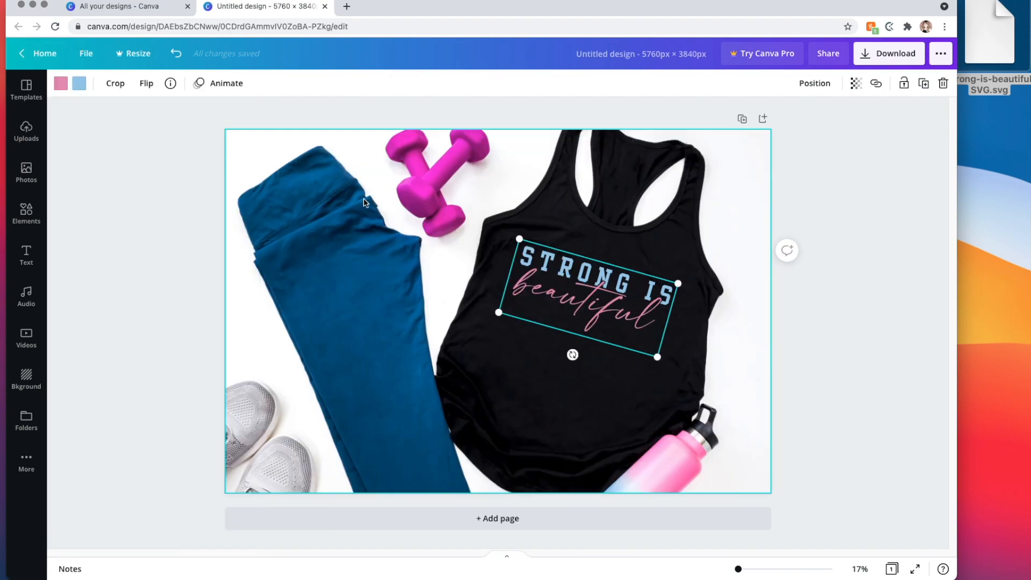
- Deselect the graphic and download the finished tank top mockup as a PNG
click(832, 314)
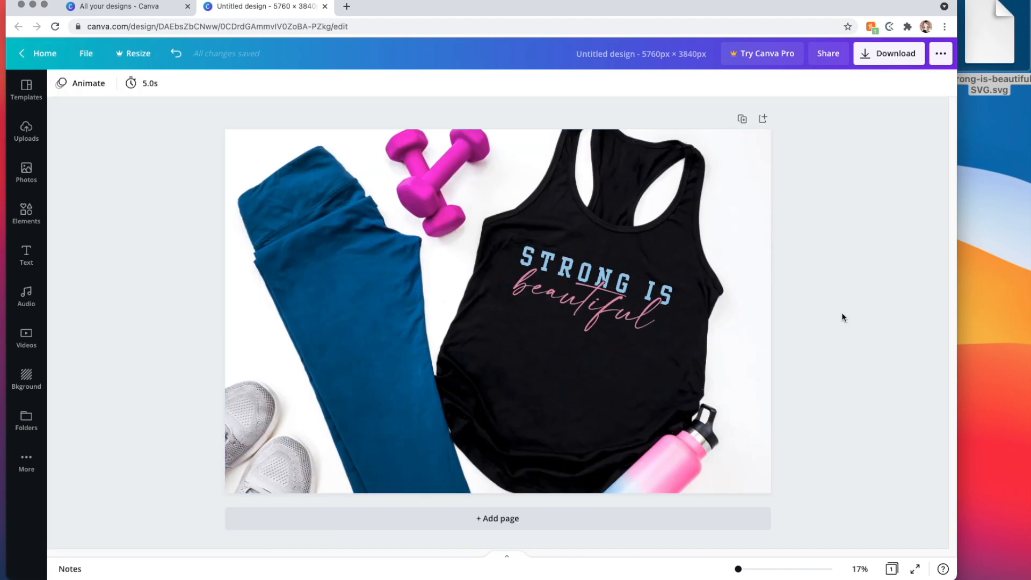
click(877, 56)
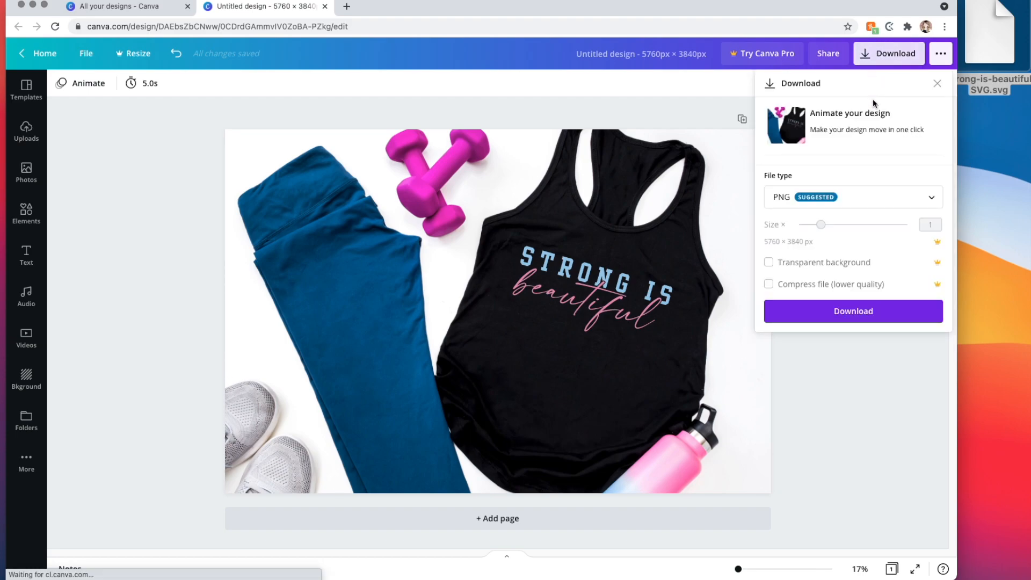
click(820, 317)
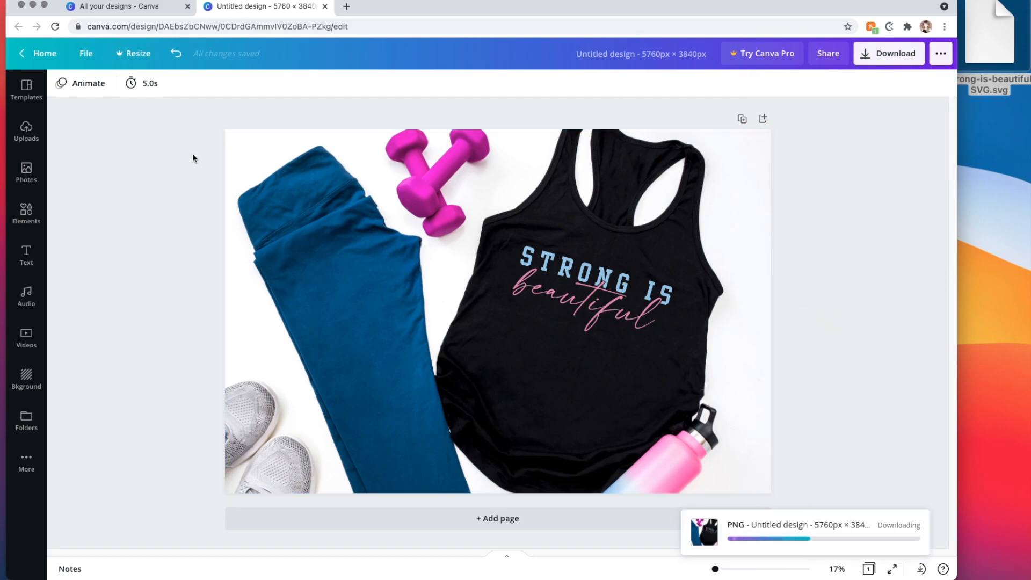
- Open the Brand Kit from the color options of the "Strong is beautiful" graphic
click(578, 310)
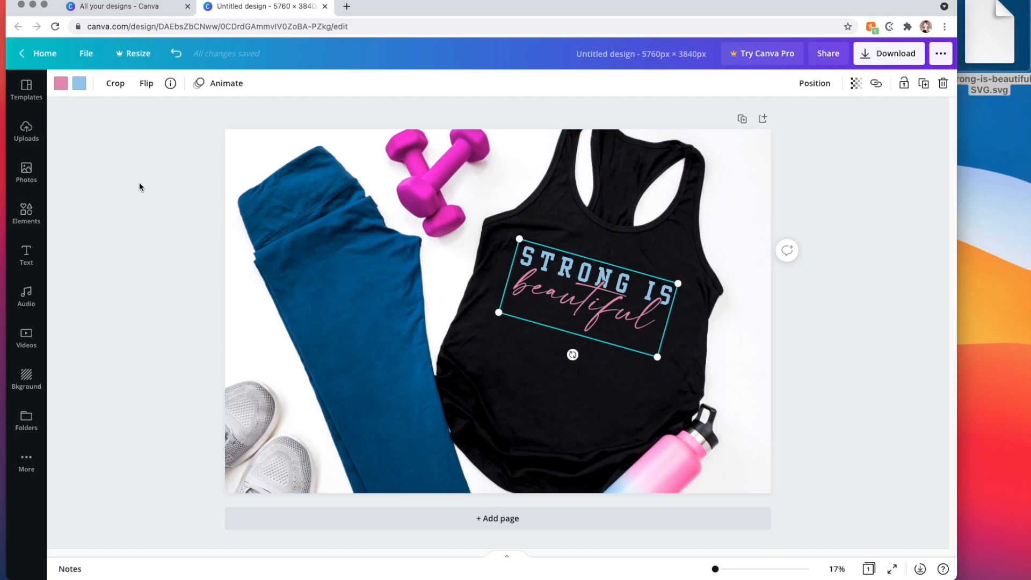
click(60, 83)
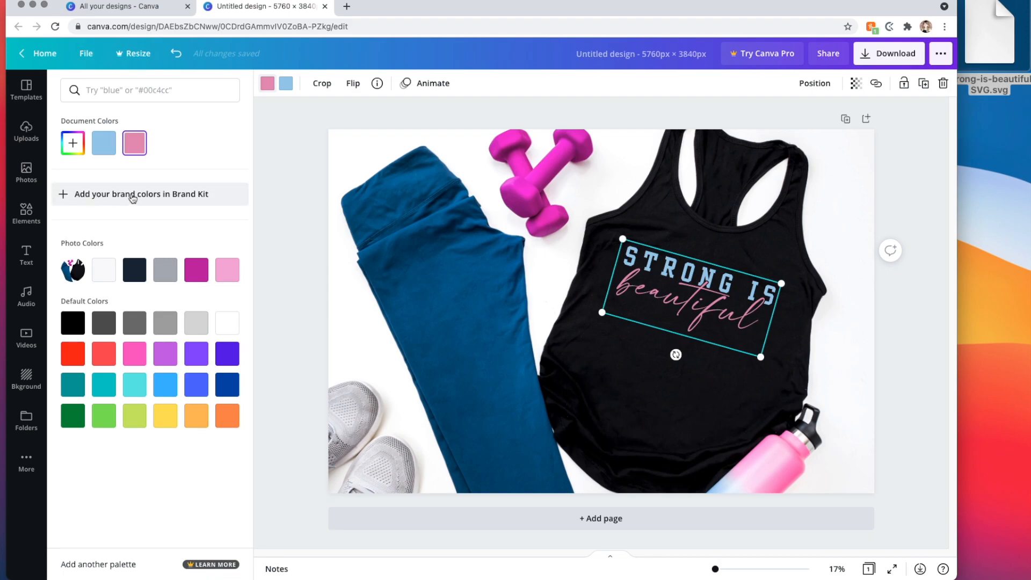
click(141, 196)
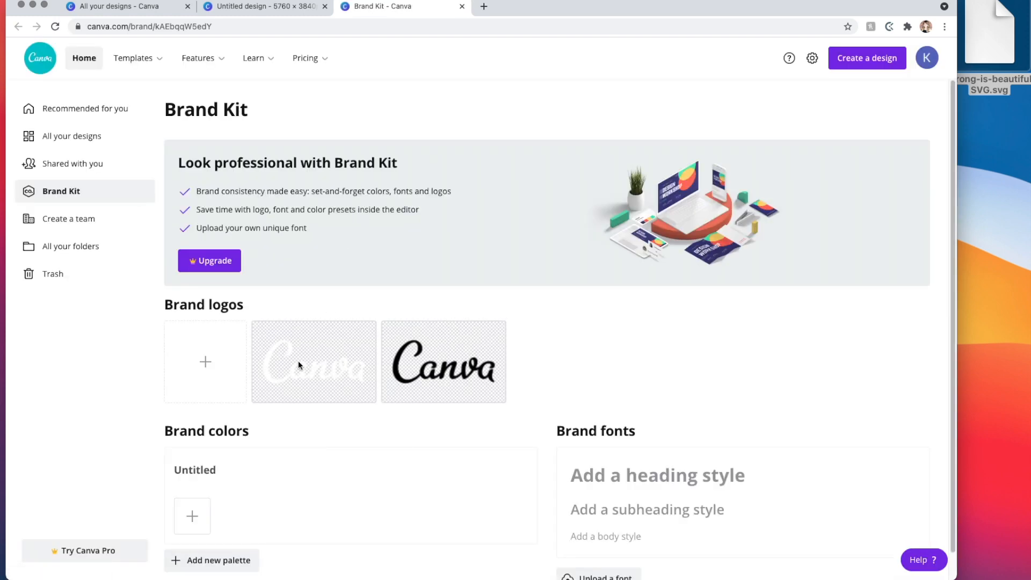
- Add a first brand color to the untitled palette and set it to #E793B7
scroll(298, 359, down, 1)
click(191, 490)
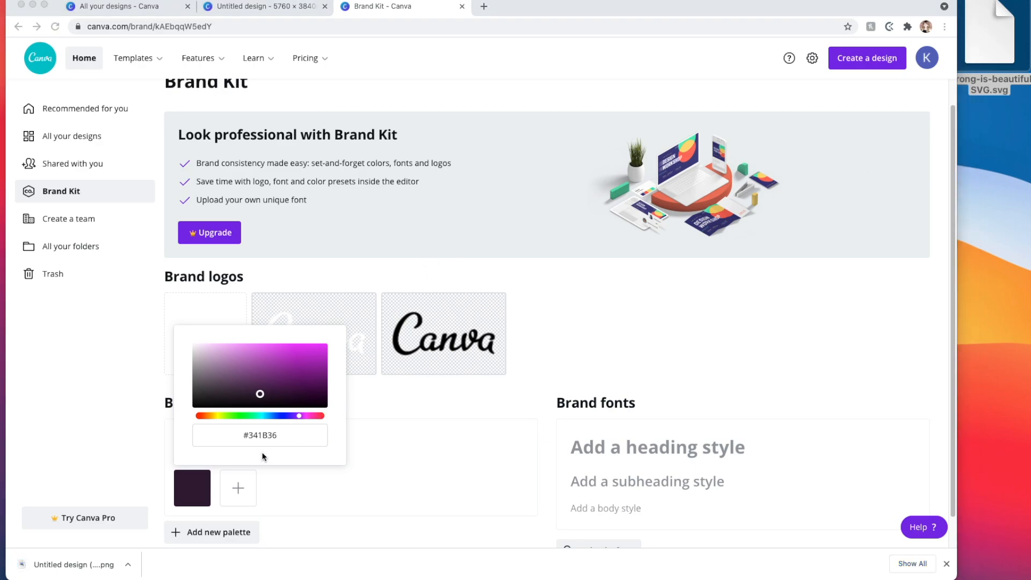
click(279, 438)
click(240, 437)
drag(279, 436, 238, 429)
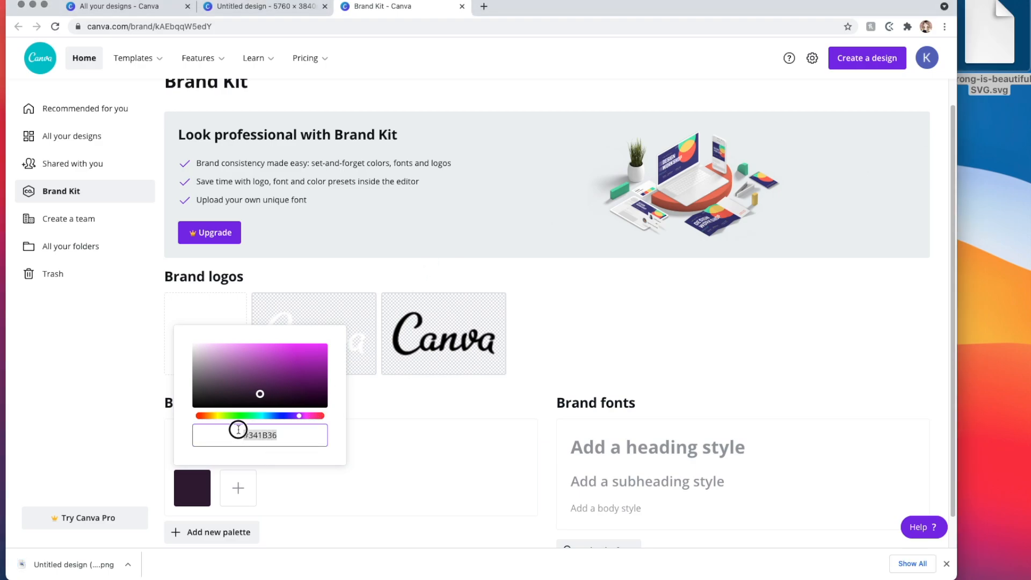
text(#E793B7)
click(394, 456)
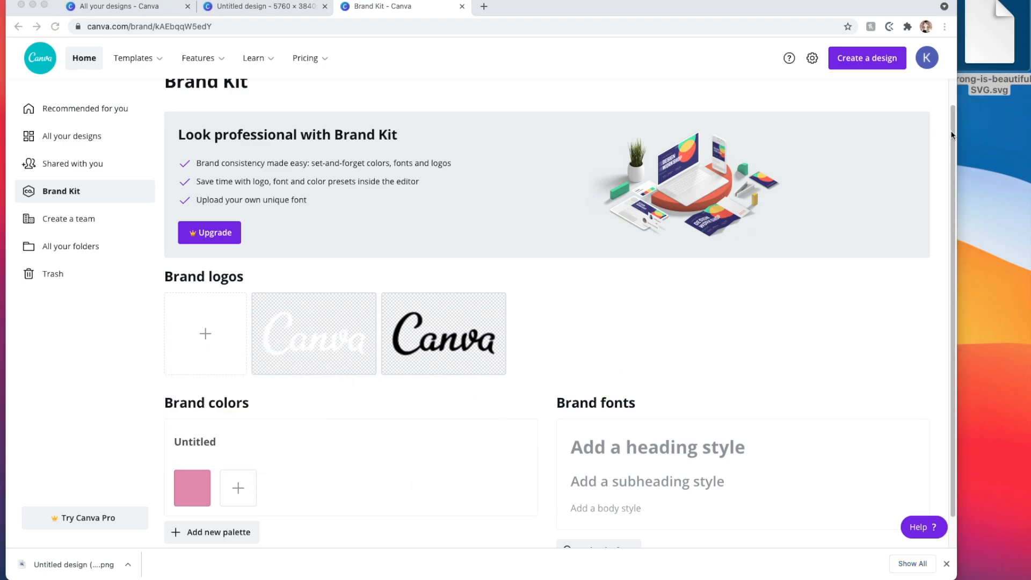
- Add a second brand color to the palette and set it to #4B3840
click(242, 486)
click(281, 433)
drag(361, 435, 263, 435)
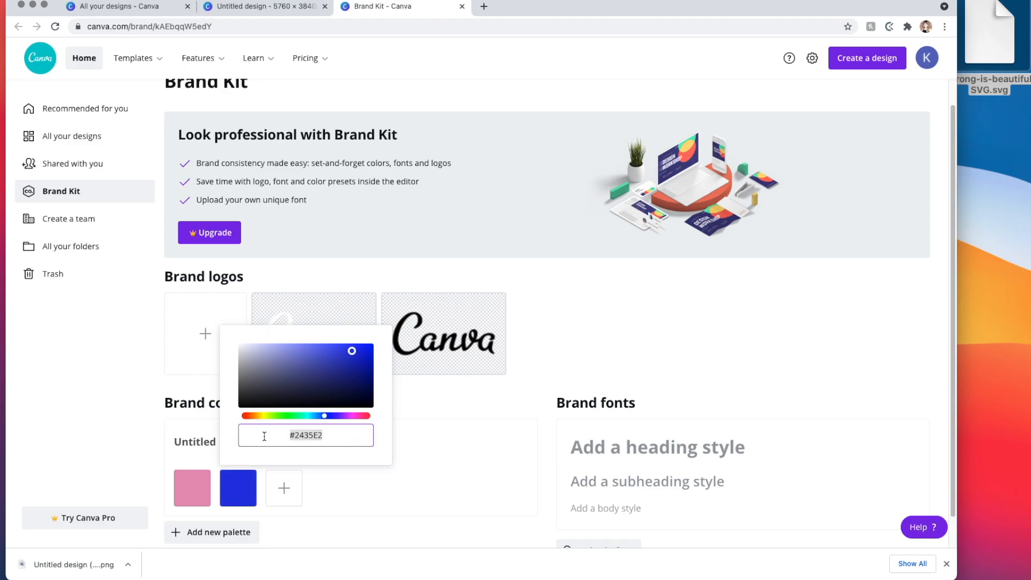
text(#4B3840)
- Add a third brand color to the palette and set it to #9BCBEB
click(284, 487)
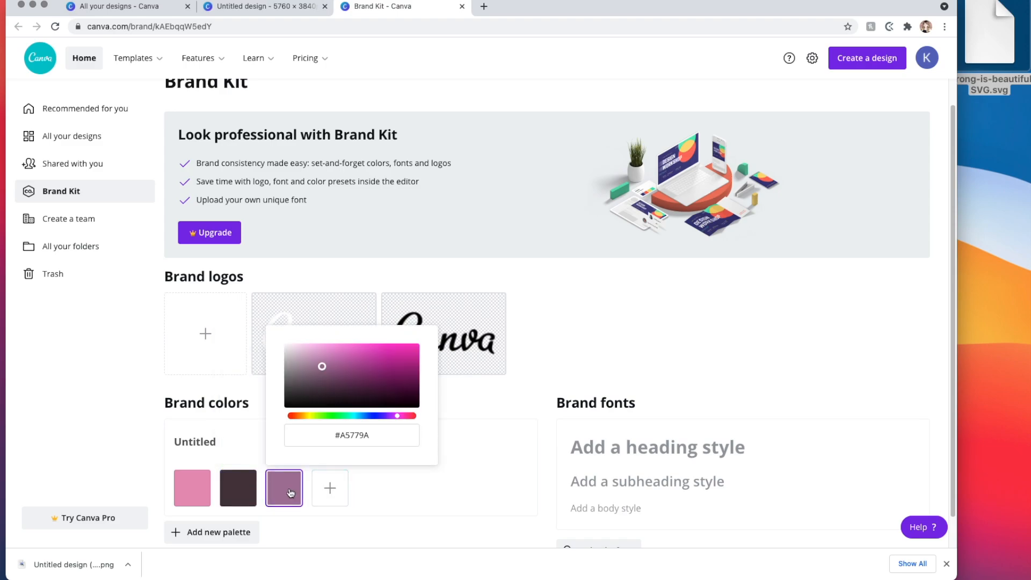
key(super+Tab)
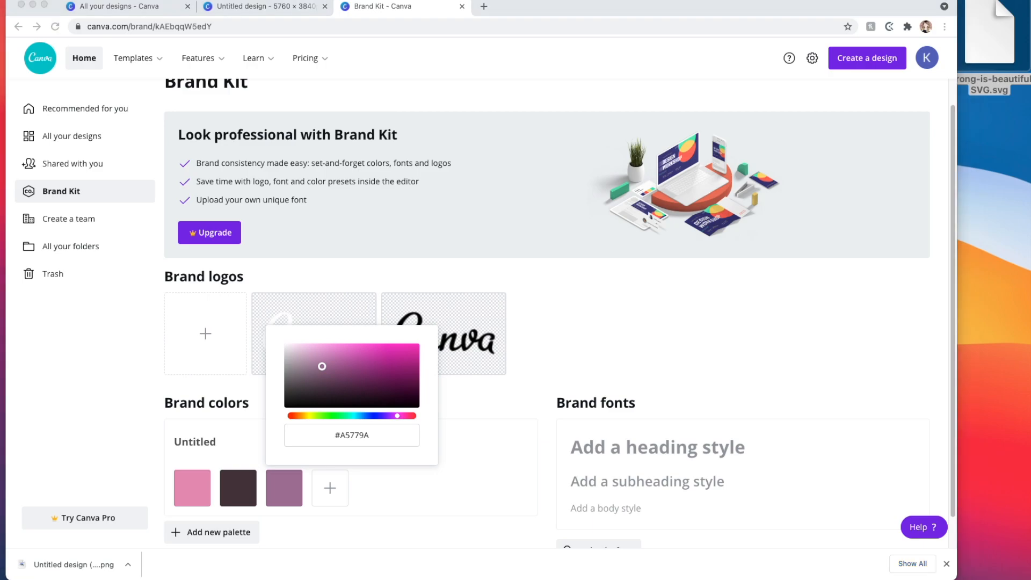
click(376, 440)
click(363, 436)
click(320, 433)
drag(320, 434, 422, 442)
text(#9BCBEB)
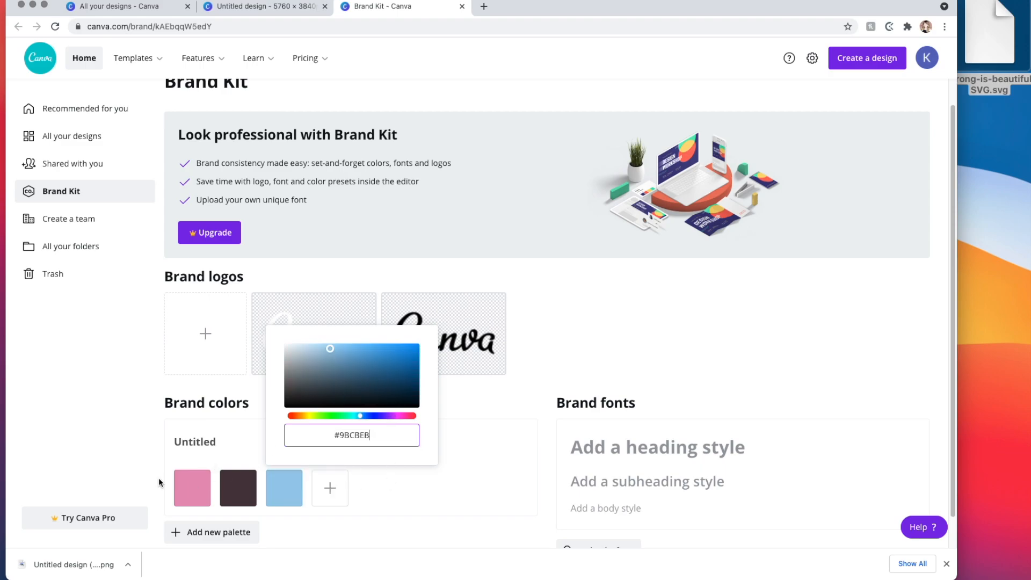
- Rename the untitled brand color palette to "Siser Easyweed"
click(189, 442)
text(S)
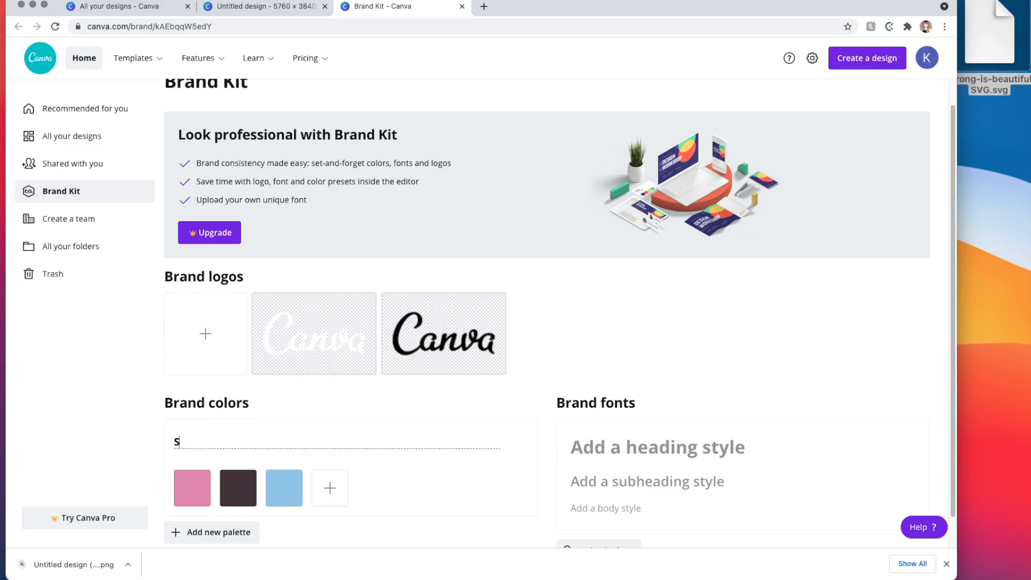
text(iser Easyweed)
click(399, 462)
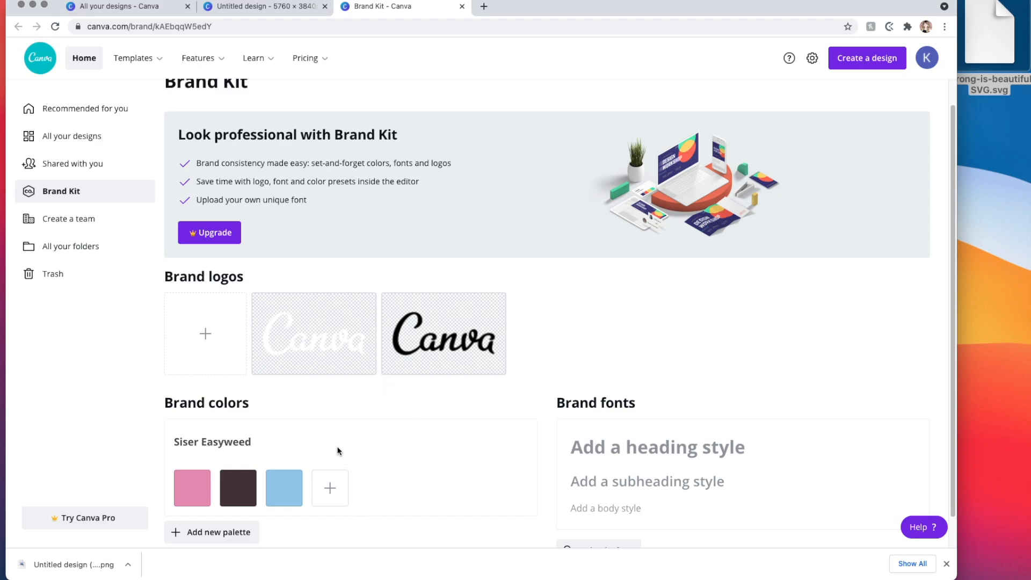
- Return to the tank top design, dismiss the download pop-up and reload the editor to load the new brand colors
scroll(333, 452, down, 1)
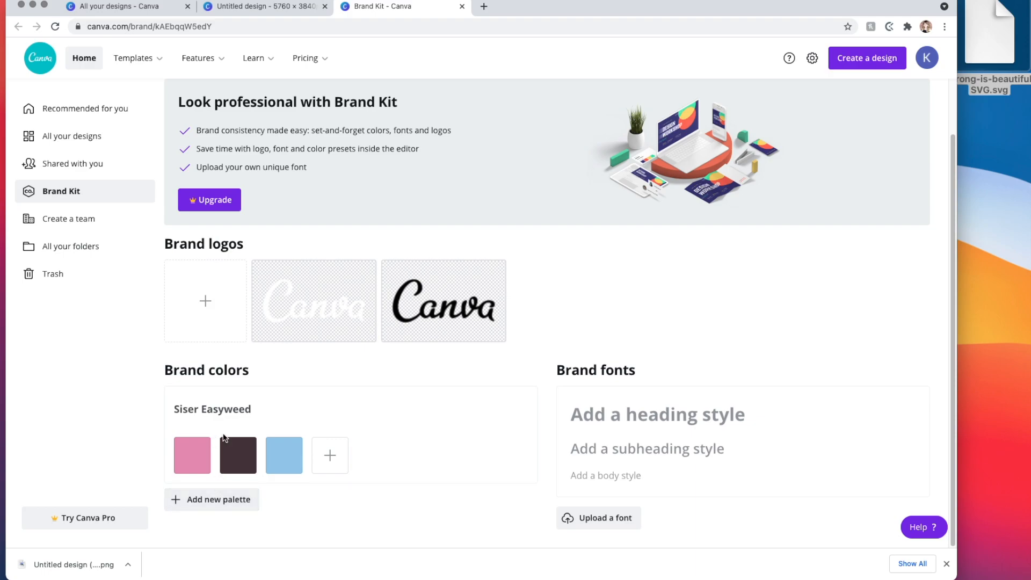
scroll(233, 434, up, 1)
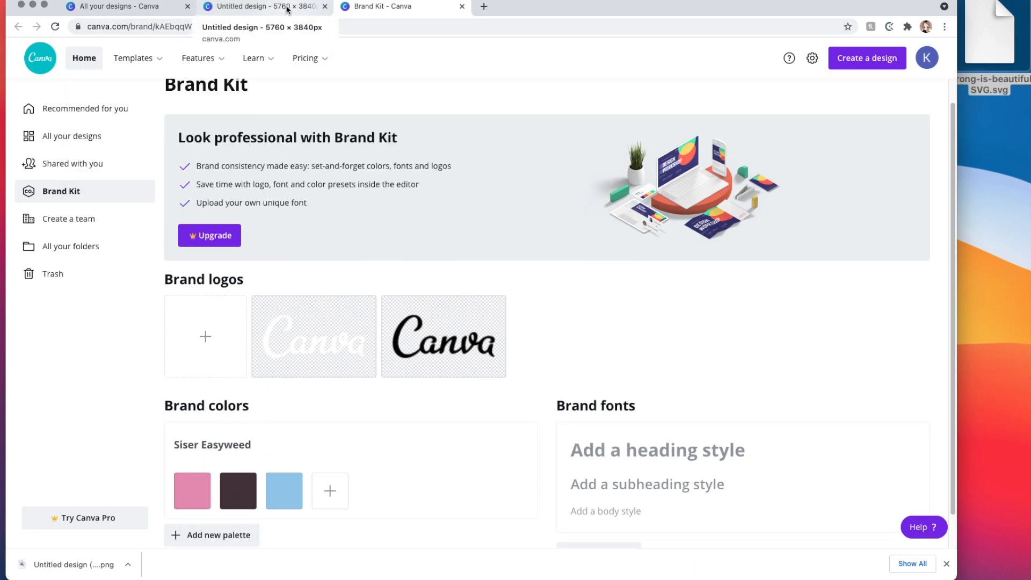
click(288, 9)
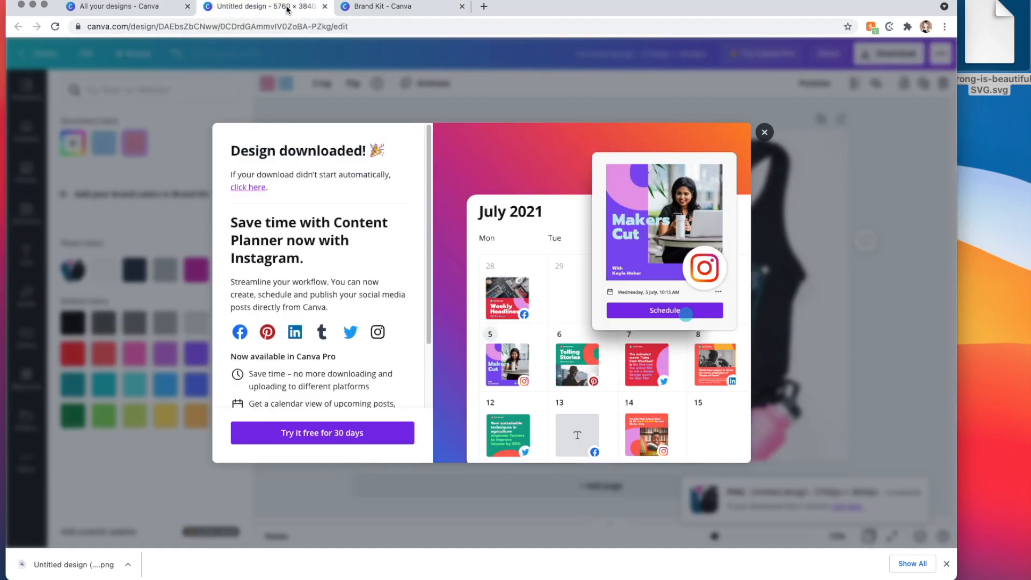
click(764, 132)
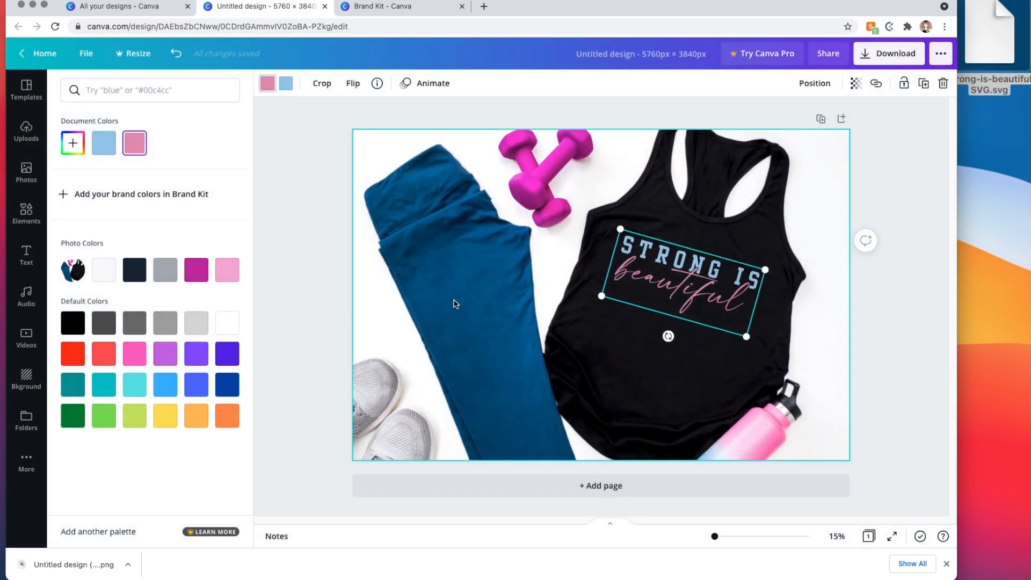
click(55, 26)
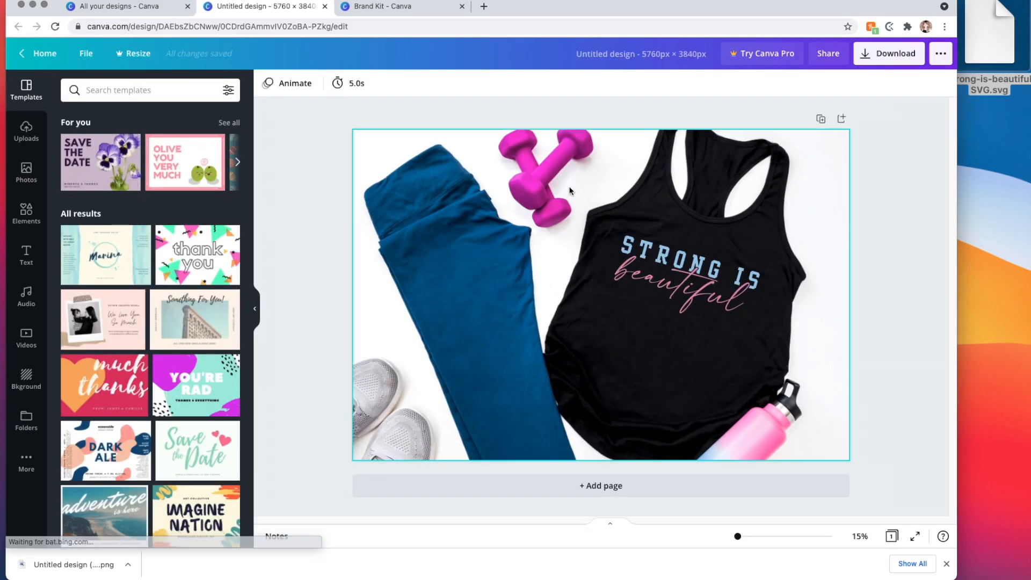
- Try the Siser Easyweed palette's dark brown and pink on the "beautiful" lettering, settle on its light blue and deselect the graphic
click(640, 270)
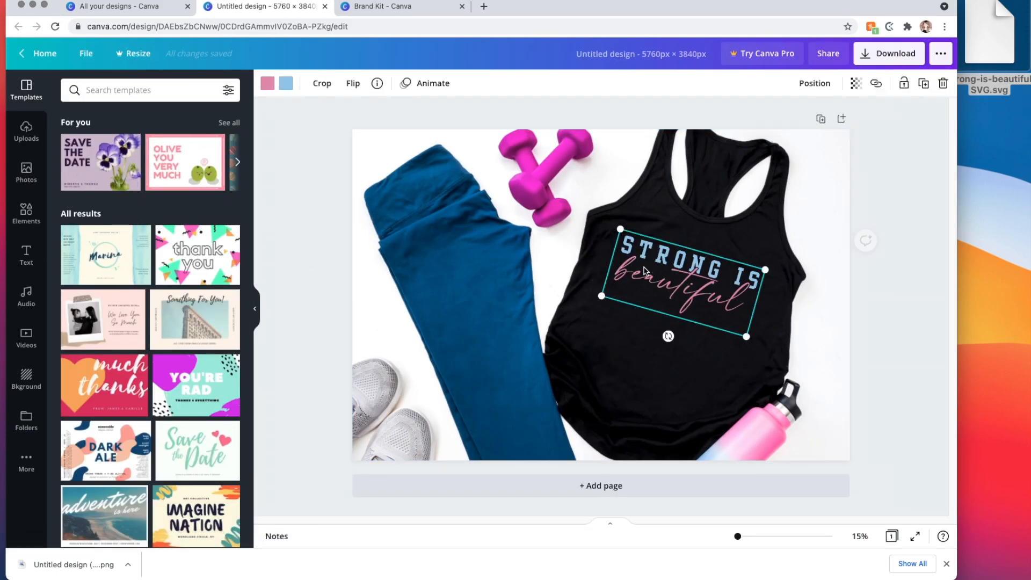
click(268, 84)
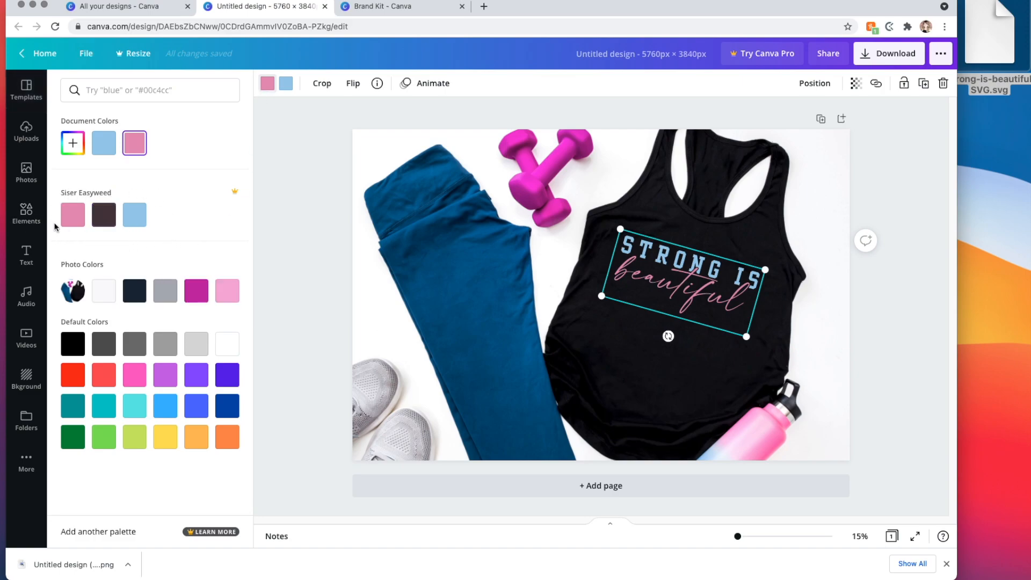
click(102, 217)
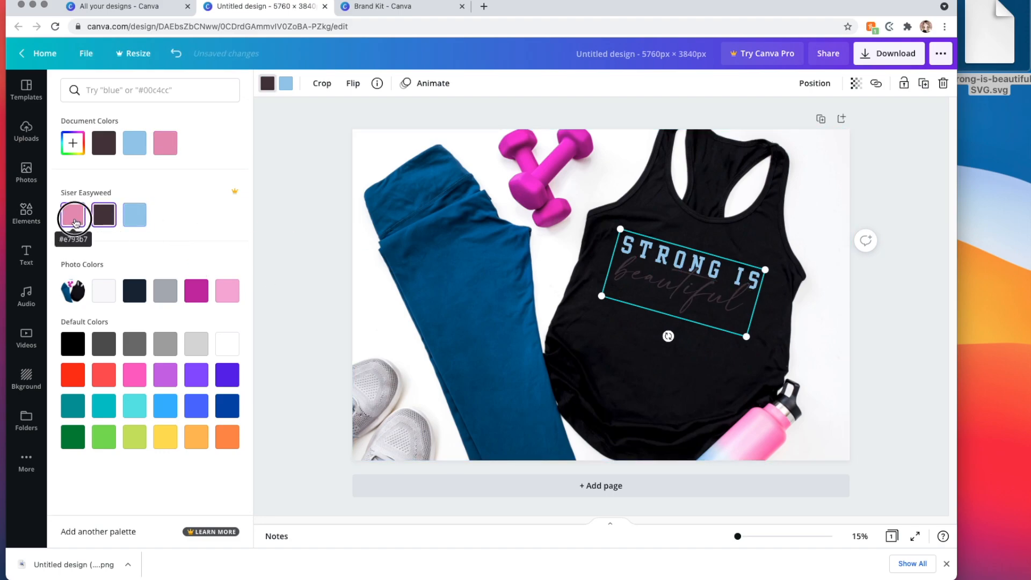
click(75, 216)
click(135, 216)
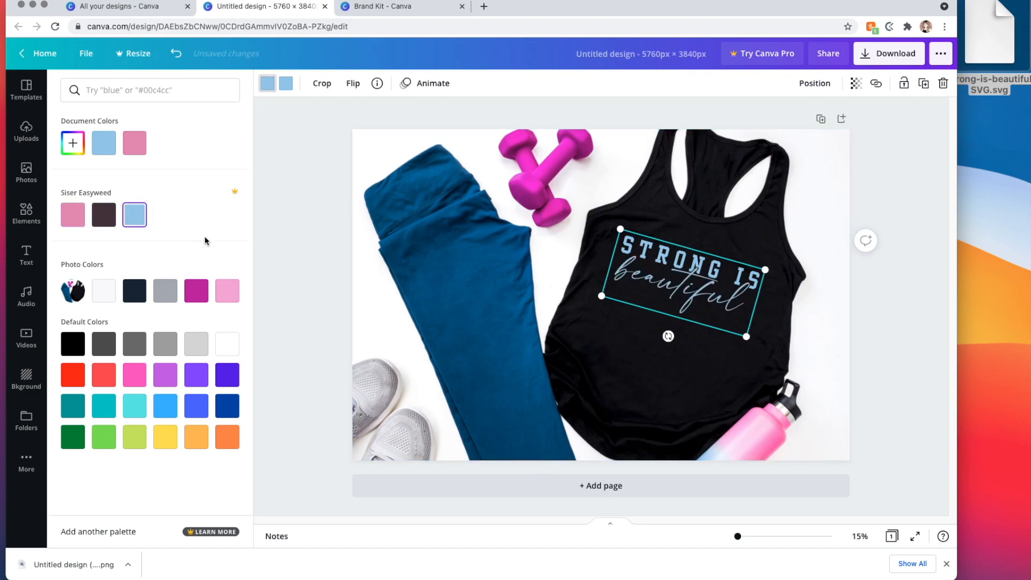
key(Escape)
click(860, 328)
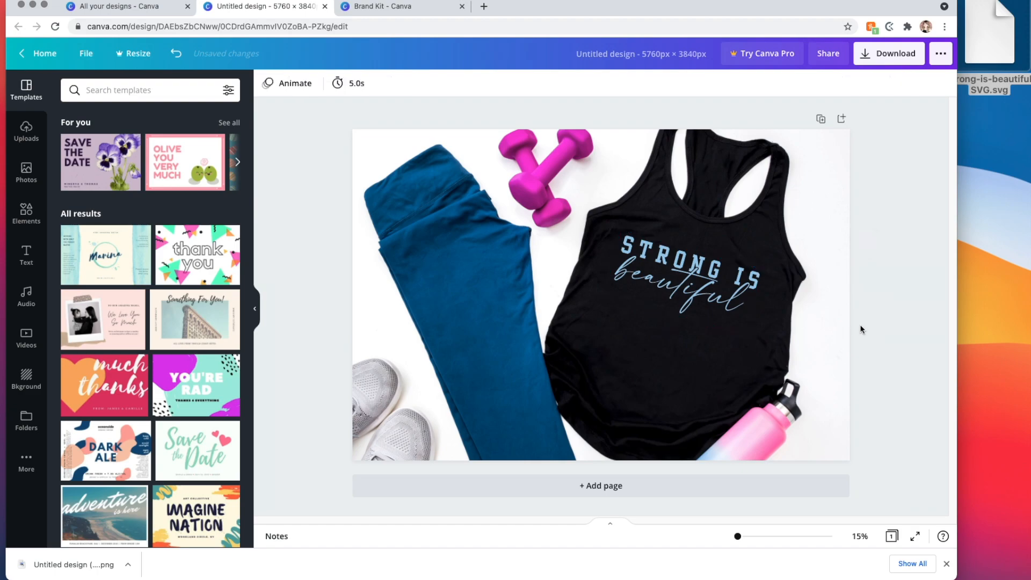